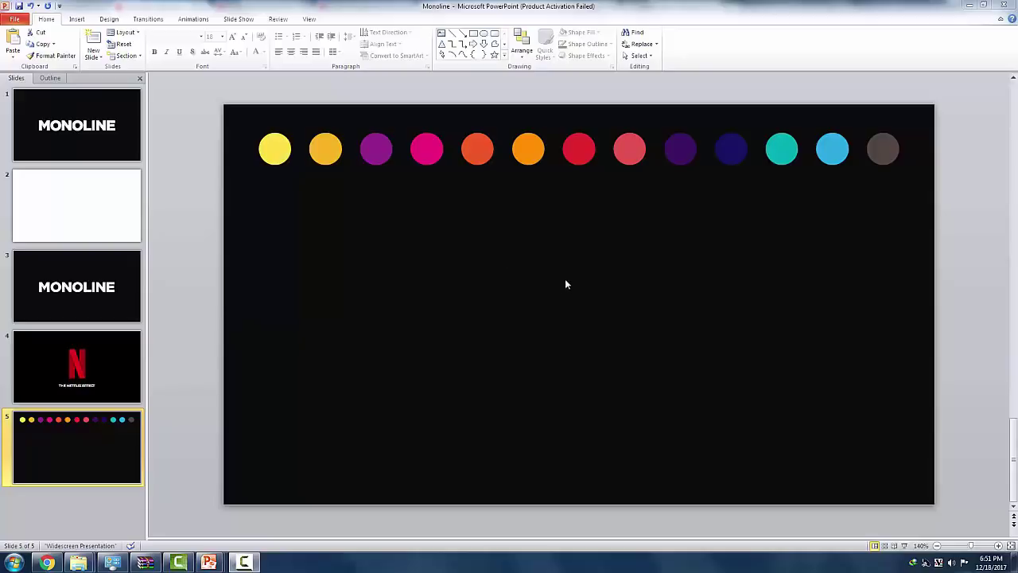
Inspect the slide background's solid fill colour settings and close the background formatting
{"action": "right_click", "coordinate": [591, 293]}
{"action": "left_click", "coordinate": [640, 416]}
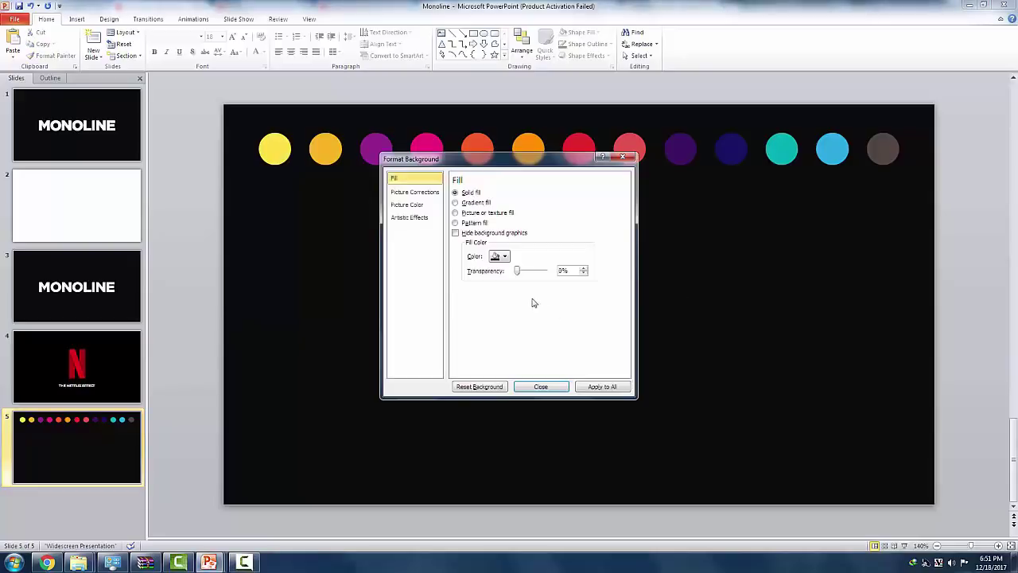
{"action": "left_click", "coordinate": [500, 257]}
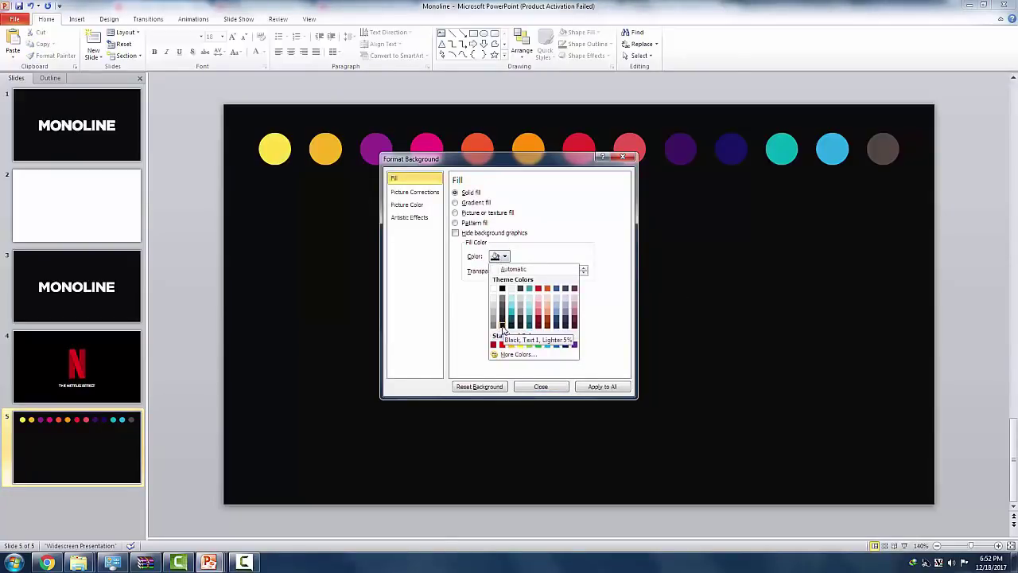
{"action": "left_click", "coordinate": [555, 389]}
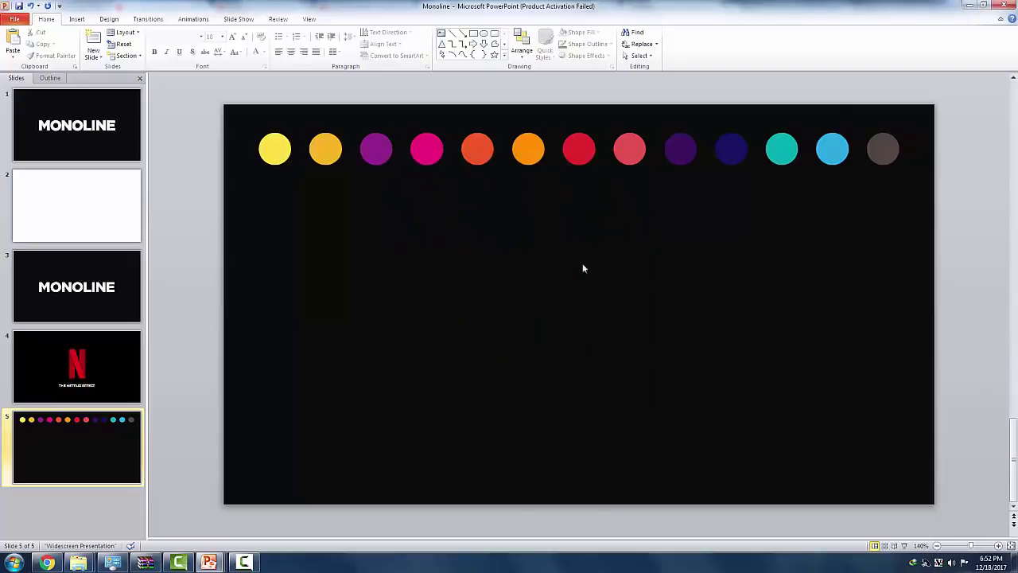
Insert a wide text box across the middle of the slide, below the row of coloured circles
{"action": "left_click", "coordinate": [276, 151]}
{"action": "left_click", "coordinate": [76, 19]}
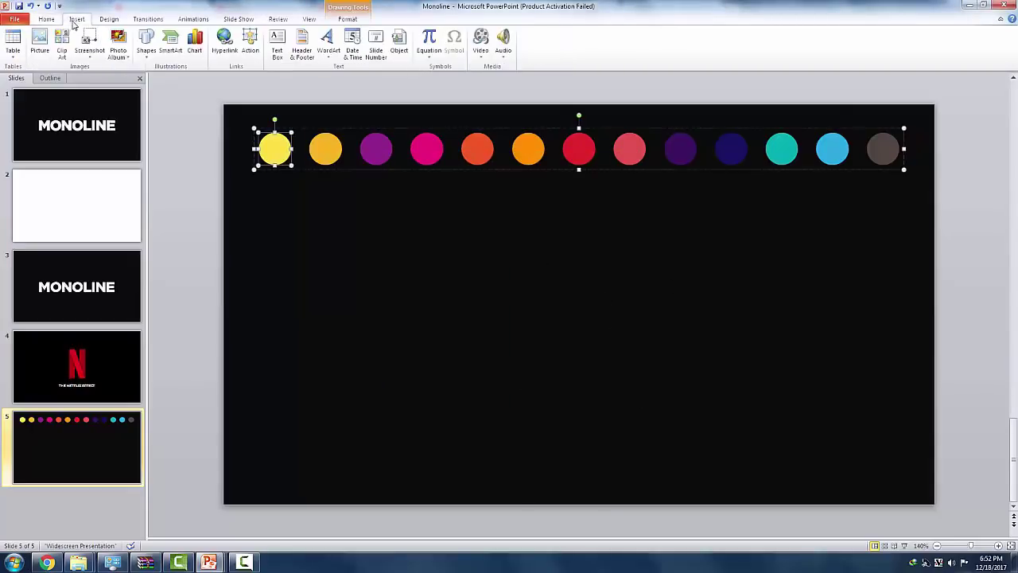
{"action": "left_click", "coordinate": [277, 45]}
{"action": "key", "text": "Escape"}
{"action": "left_click_drag", "start_coordinate": [325, 268], "coordinate": [775, 387]}
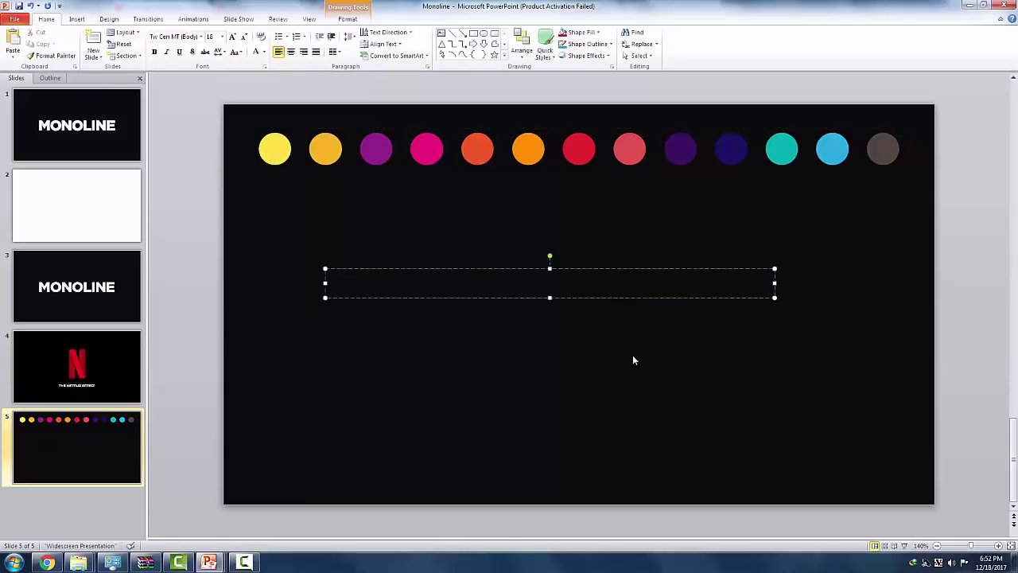
Enlarge the text box's font to 72 pt and enter the word VIEWER
{"action": "left_click", "coordinate": [232, 36]}
{"action": "left_click", "coordinate": [232, 37]}
{"action": "left_click", "coordinate": [232, 36]}
{"action": "type", "text": "IN"}
{"action": "left_click", "coordinate": [375, 269]}
{"action": "left_click", "coordinate": [232, 37]}
{"action": "right_click", "coordinate": [356, 299]}
{"action": "left_click", "coordinate": [380, 357]}
{"action": "type", "text": "VIEWER"}
Set the VIEWER text in Avant_G-Bold and colour it to match the first, light yellow palette circle
{"action": "double_click", "coordinate": [451, 327]}
{"action": "left_click", "coordinate": [201, 36]}
{"action": "left_click", "coordinate": [428, 318]}
{"action": "key", "text": "ctrl+a"}
{"action": "left_click", "coordinate": [274, 147]}
{"action": "left_click", "coordinate": [277, 147]}
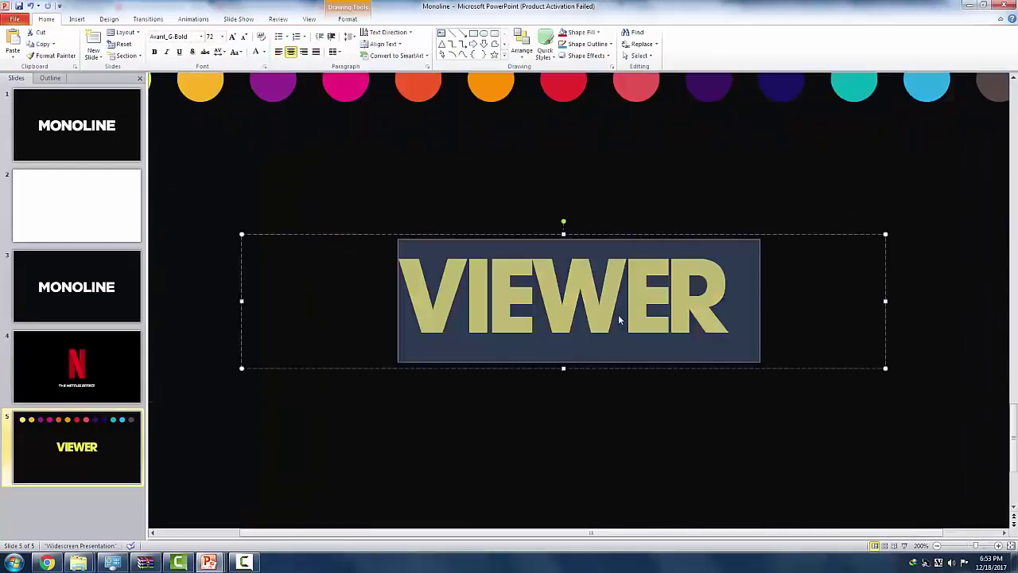
Change the font of the VIEWER text to Gotham Black
{"action": "left_click", "coordinate": [188, 37]}
{"action": "type", "text": "Gotha"}
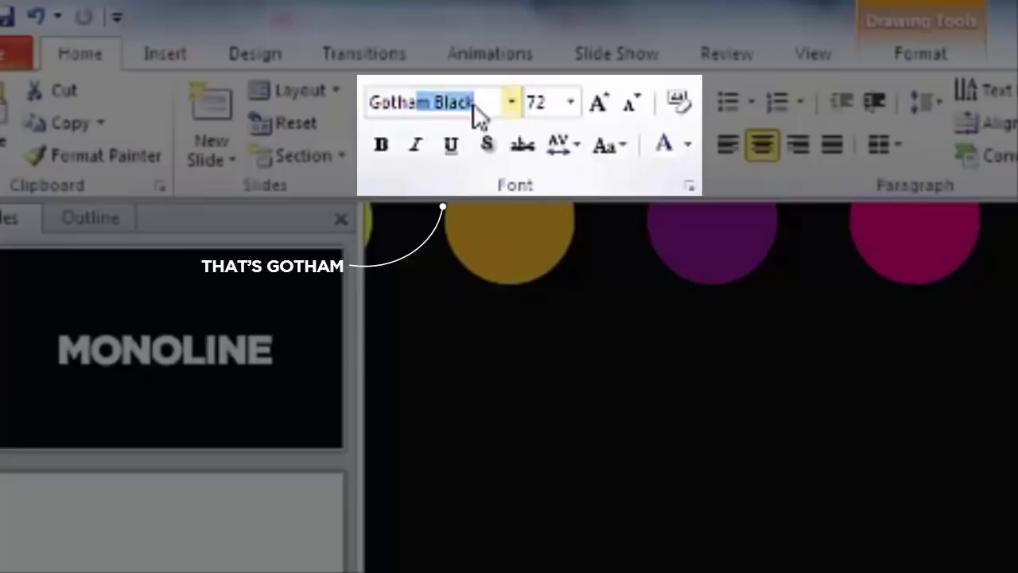
{"action": "type", "text": "m Black"}
{"action": "key", "text": "Return"}
{"action": "left_click", "coordinate": [677, 435]}
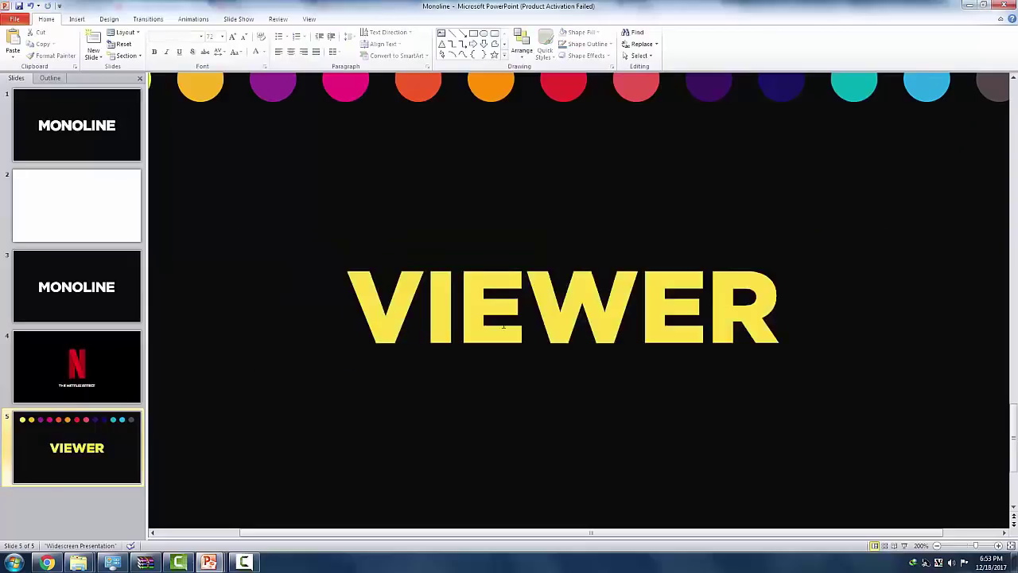
{"action": "scroll", "coordinate": [503, 326], "scroll_direction": "up", "scroll_amount": 10}
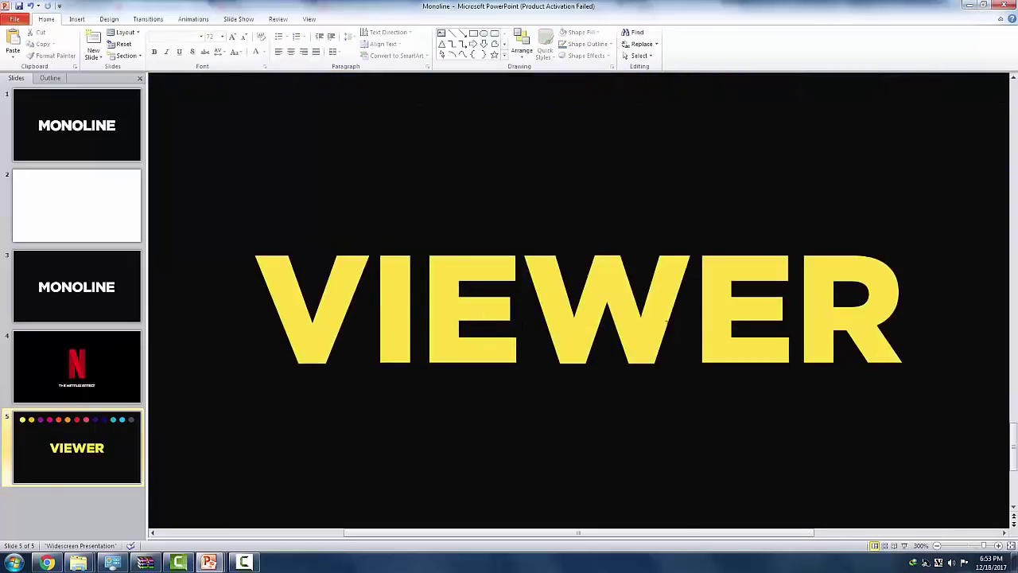
Select the whole VIEWER text and enlarge it by several font size increments
{"action": "left_click", "coordinate": [523, 310]}
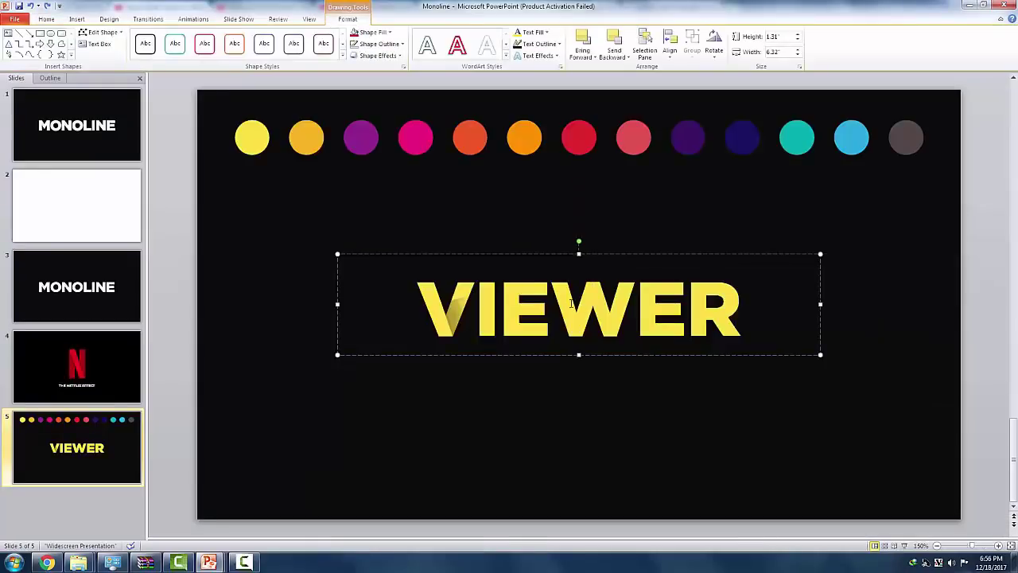
{"action": "left_click", "coordinate": [570, 303]}
{"action": "key", "text": "ctrl+a"}
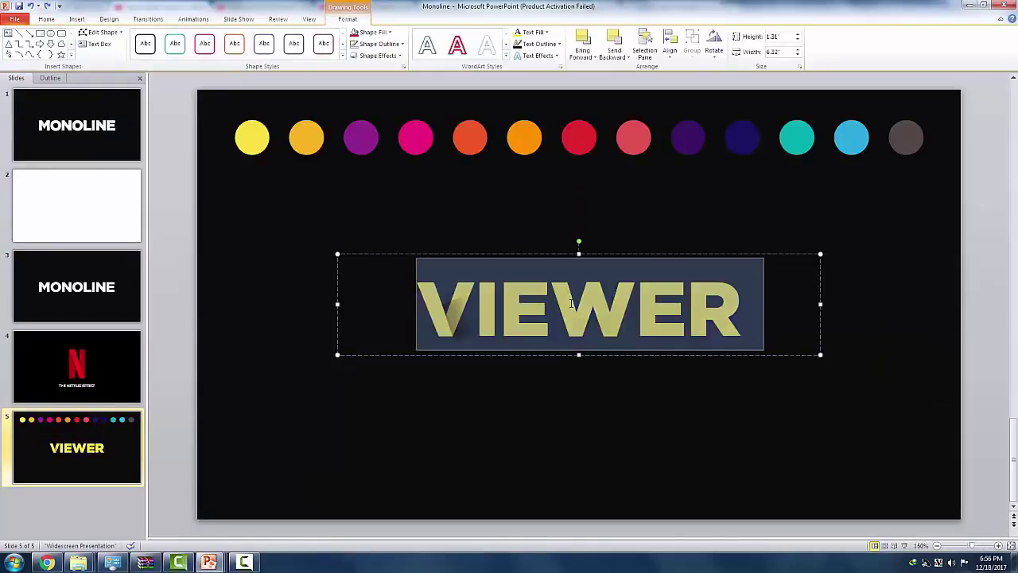
{"action": "key", "text": "ctrl+shift+period"}
{"action": "key", "text": "ctrl+shift+period"}
{"action": "key", "text": "ctrl+shift+period"}
{"action": "key", "text": "ctrl+shift+period"}
{"action": "key", "text": "ctrl+shift+period"}
{"action": "key", "text": "ctrl+shift+period"}
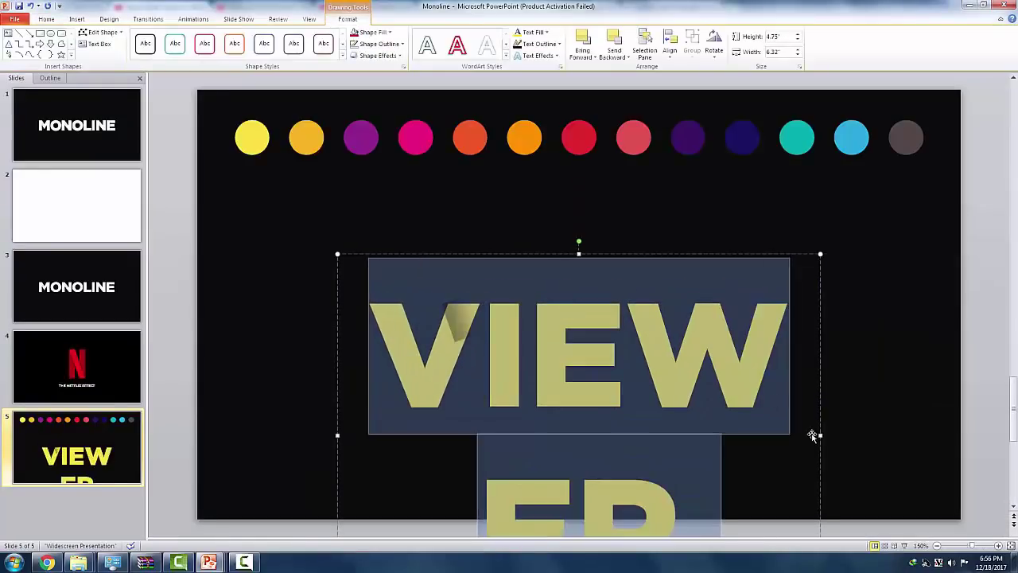
Widen the VIEWER text box to about 9.67 inches and adjust the text's character spacing
{"action": "left_click_drag", "start_coordinate": [819, 435], "coordinate": [948, 435]}
{"action": "left_click", "coordinate": [46, 18]}
{"action": "left_click", "coordinate": [218, 52]}
{"action": "left_click", "coordinate": [239, 131]}
{"action": "key", "text": "Return"}
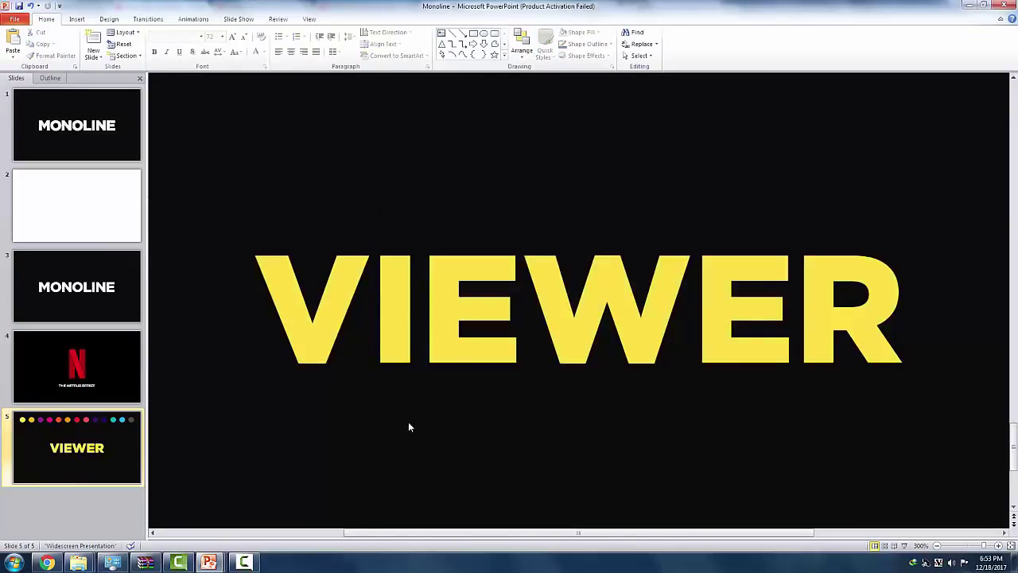
Draw a rectangle about 0.58 in high and 0.42 in wide above the V and remove its outline
{"action": "left_click", "coordinate": [76, 19]}
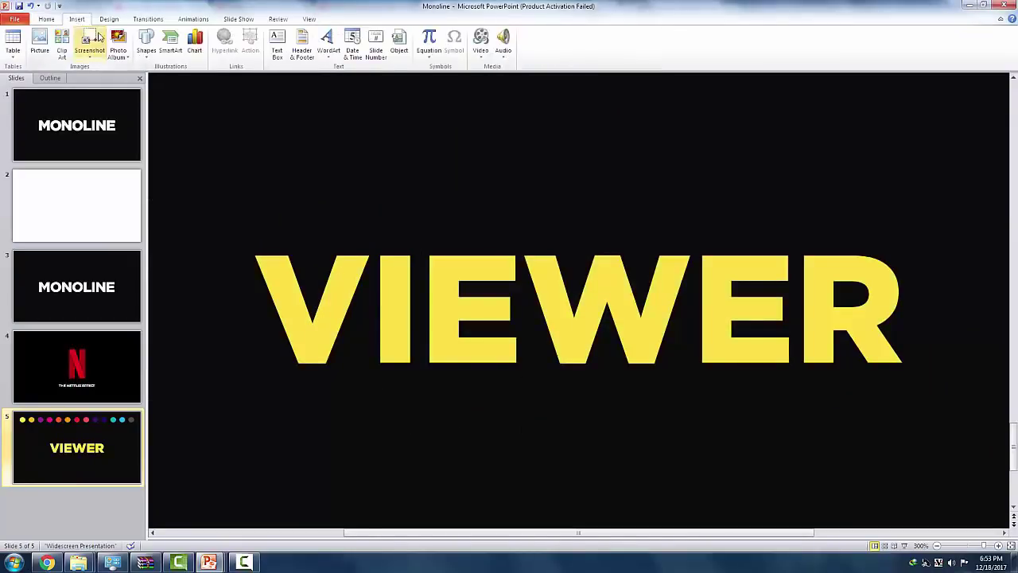
{"action": "left_click", "coordinate": [145, 47]}
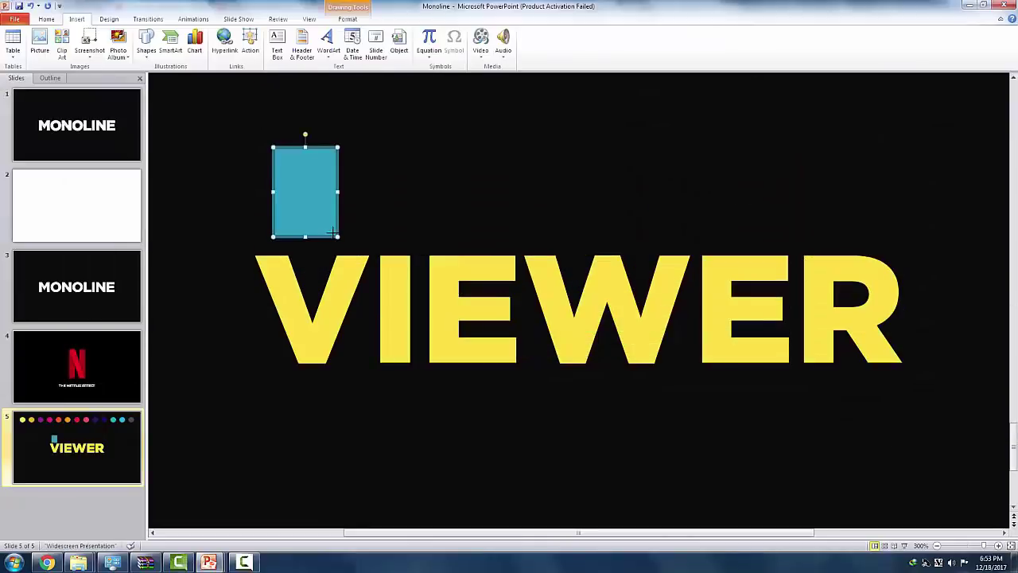
{"action": "left_click", "coordinate": [347, 20]}
{"action": "left_click", "coordinate": [378, 44]}
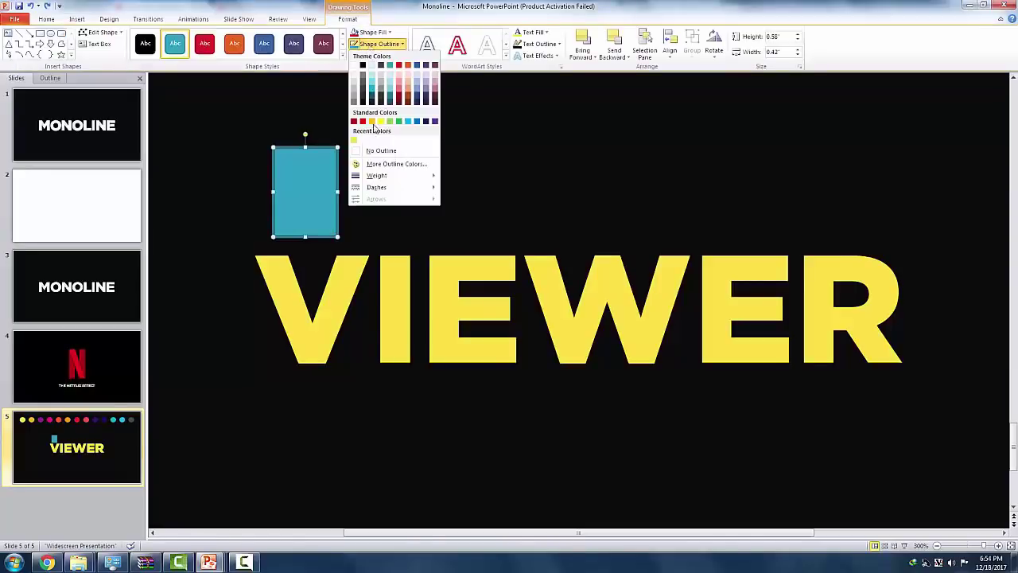
{"action": "left_click", "coordinate": [372, 156]}
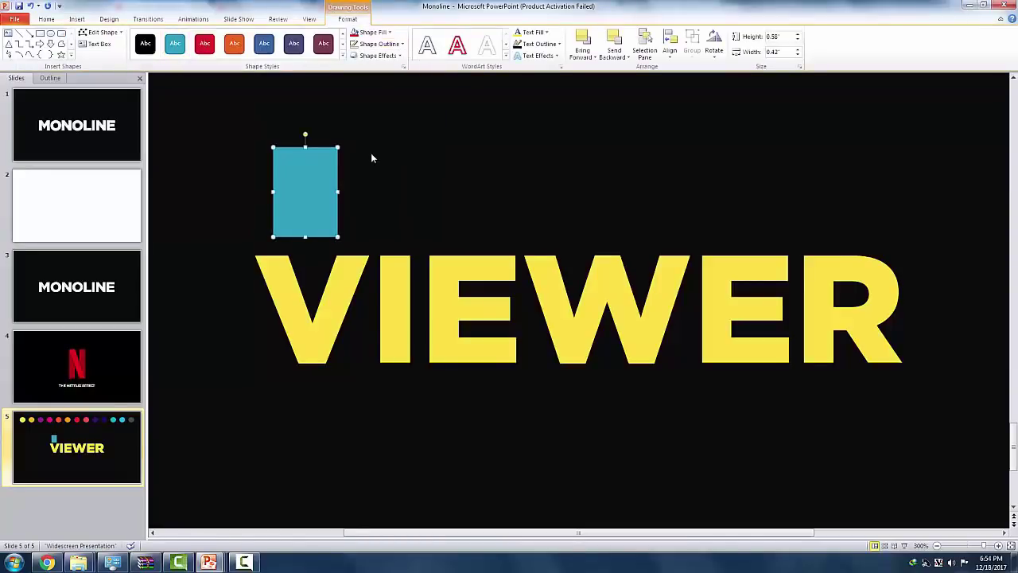
Give the rectangle a linear gradient fill, remove the middle stop, and colour the first stop Black, Text 1, Lighter 5%
{"action": "right_click", "coordinate": [317, 178]}
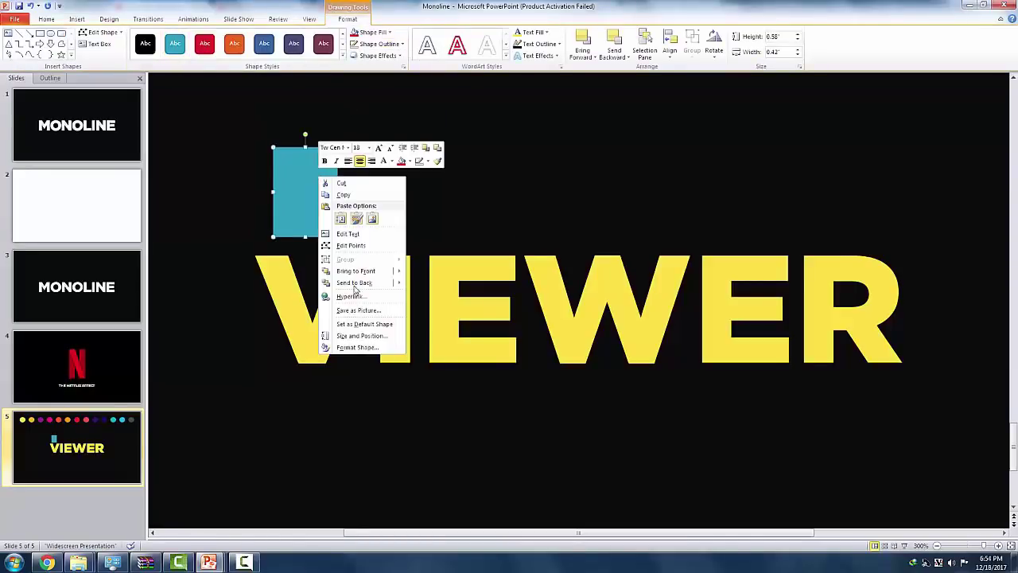
{"action": "left_click", "coordinate": [364, 345]}
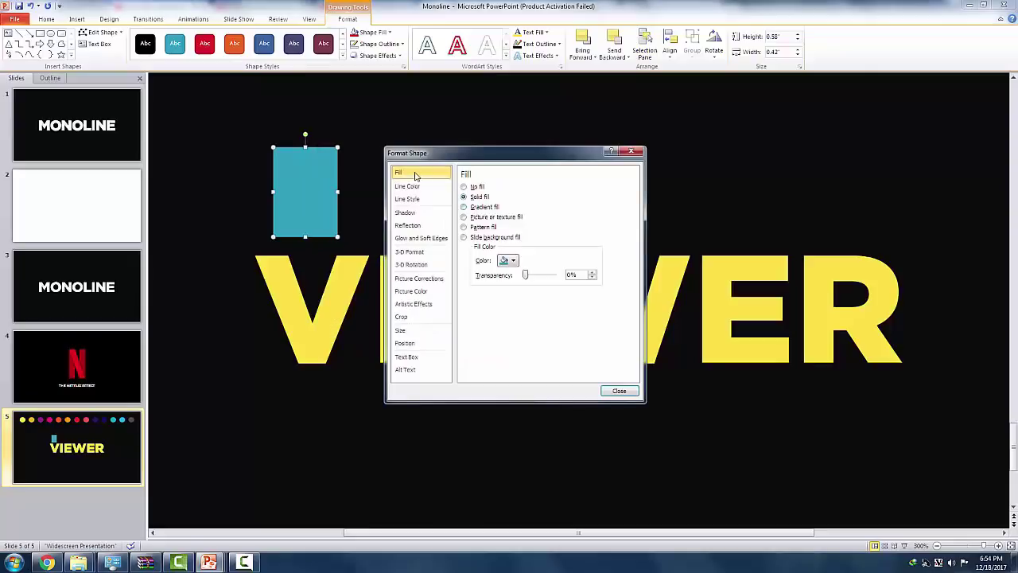
{"action": "left_click", "coordinate": [478, 208]}
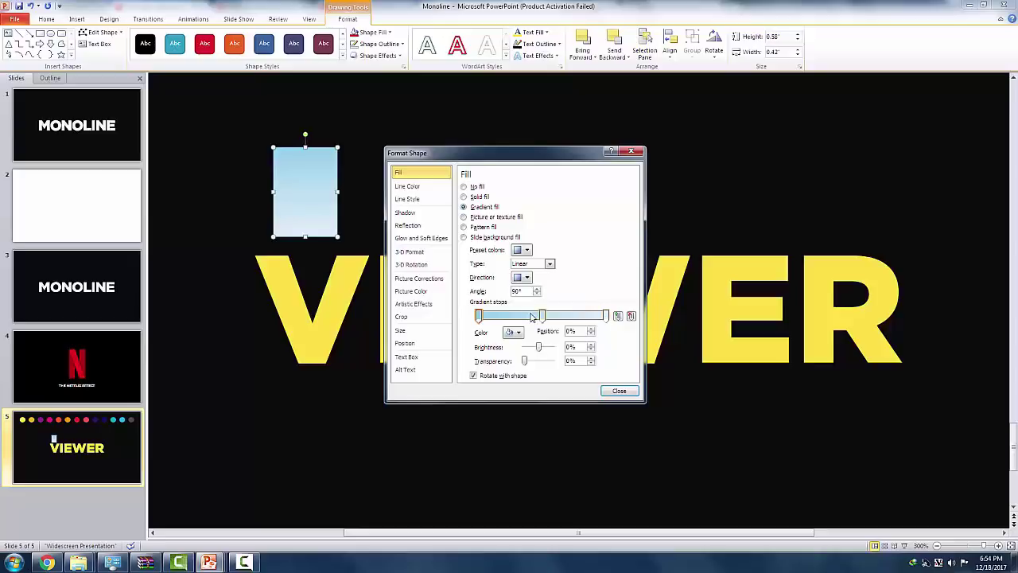
{"action": "left_click_drag", "start_coordinate": [542, 317], "coordinate": [546, 331]}
{"action": "left_click", "coordinate": [515, 335]}
{"action": "left_click", "coordinate": [516, 389]}
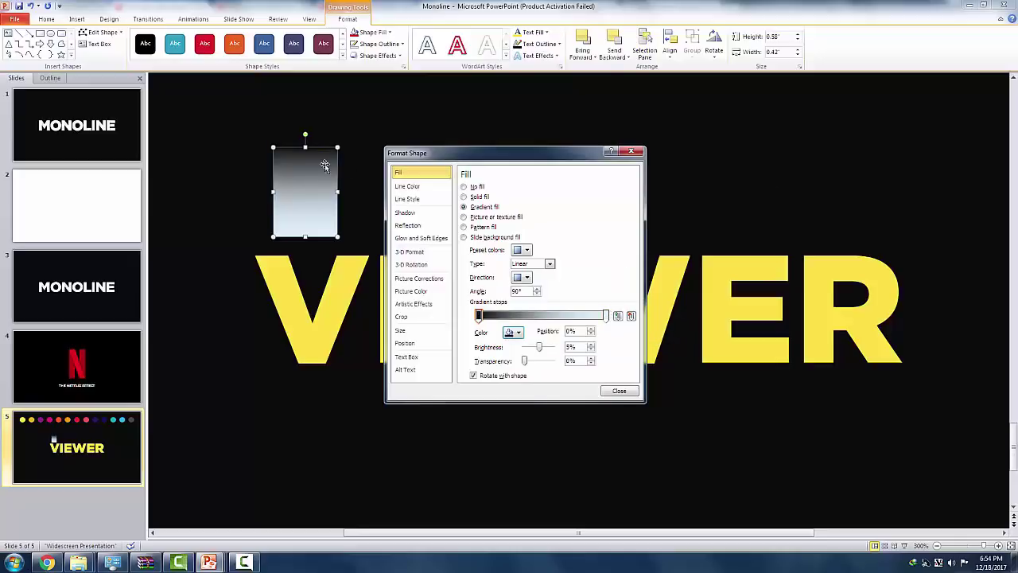
Set the last gradient stop to Black, Text 1, Lighter 5% with 100% transparency
{"action": "left_click", "coordinate": [606, 315]}
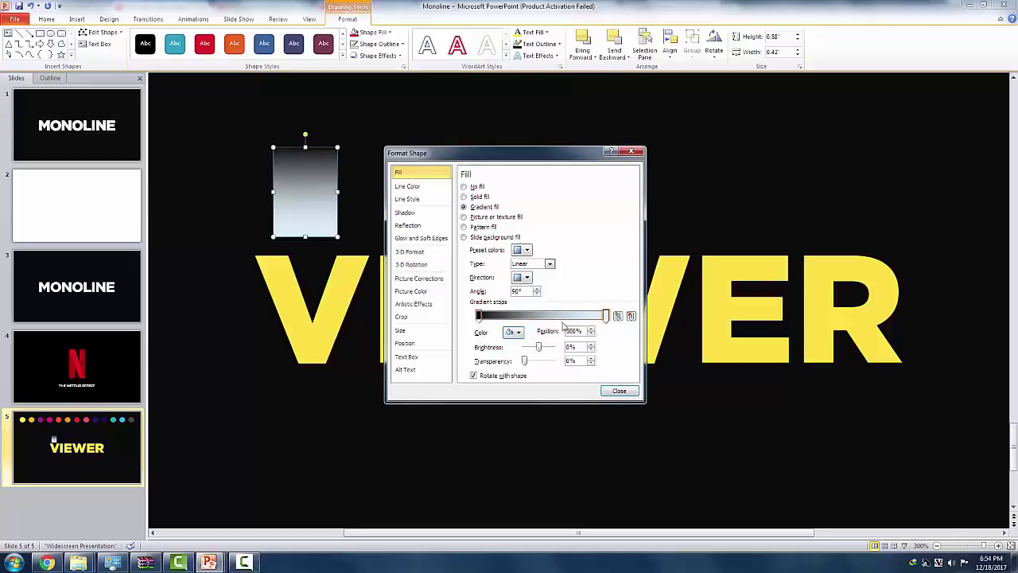
{"action": "left_click", "coordinate": [515, 332]}
{"action": "left_click", "coordinate": [517, 390]}
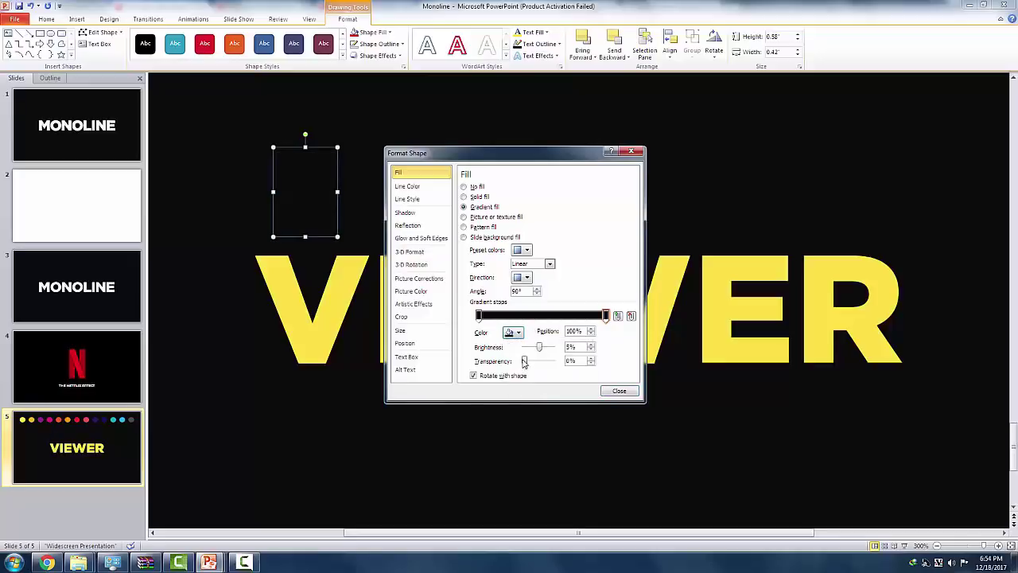
{"action": "left_click_drag", "start_coordinate": [524, 362], "coordinate": [552, 360]}
{"action": "mouse_move", "coordinate": [297, 175]}
{"action": "left_mouse_down"}
{"action": "mouse_move", "coordinate": [345, 271]}
{"action": "mouse_move", "coordinate": [304, 191]}
{"action": "left_mouse_up"}
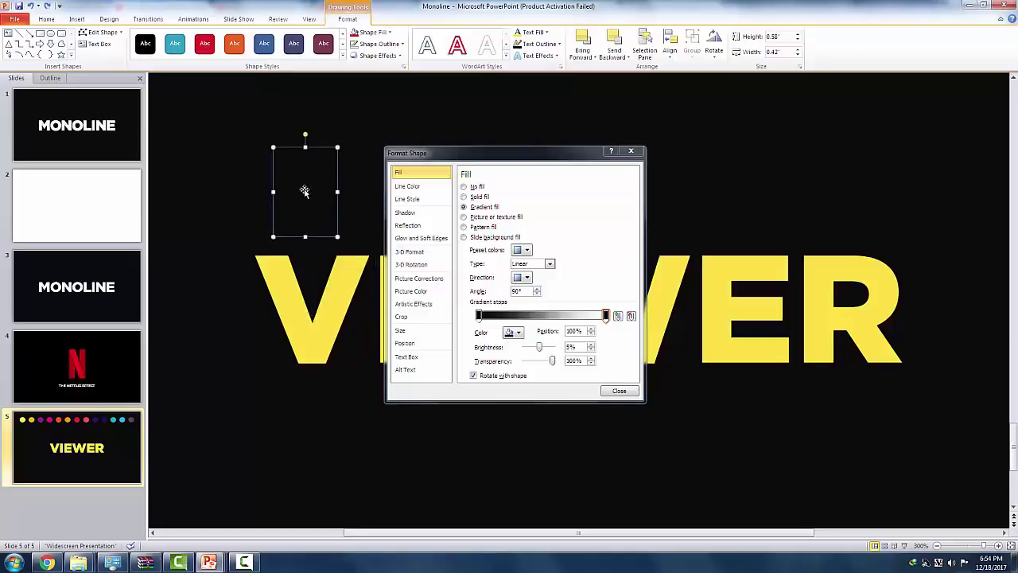
Try 75% transparency on the first gradient stop, preview the rectangle over the V, and undo the move
{"action": "left_click", "coordinate": [480, 317]}
{"action": "double_click", "coordinate": [569, 361]}
{"action": "type", "text": "75"}
{"action": "left_click_drag", "start_coordinate": [310, 168], "coordinate": [313, 315]}
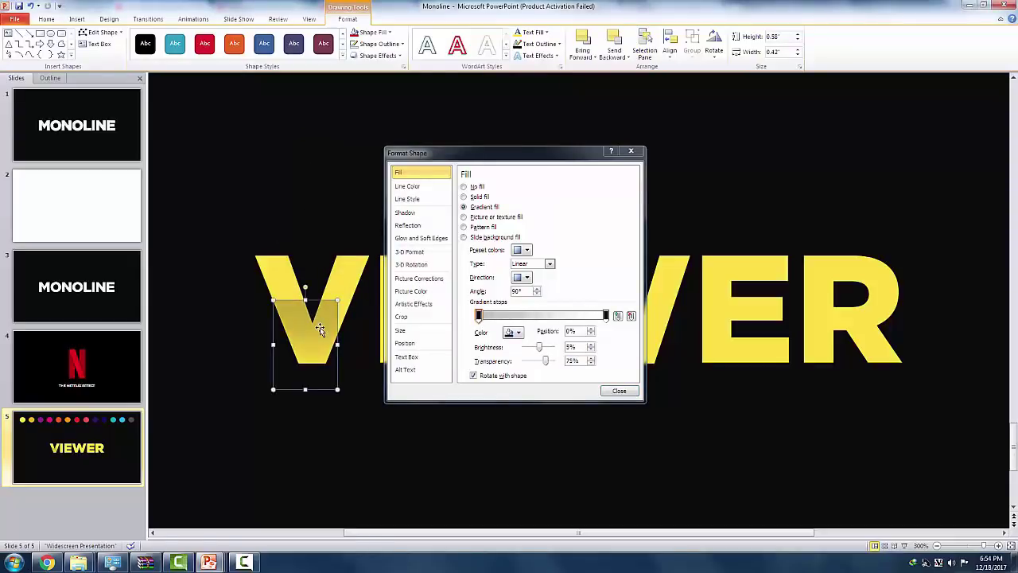
{"action": "key", "text": "ctrl+z"}
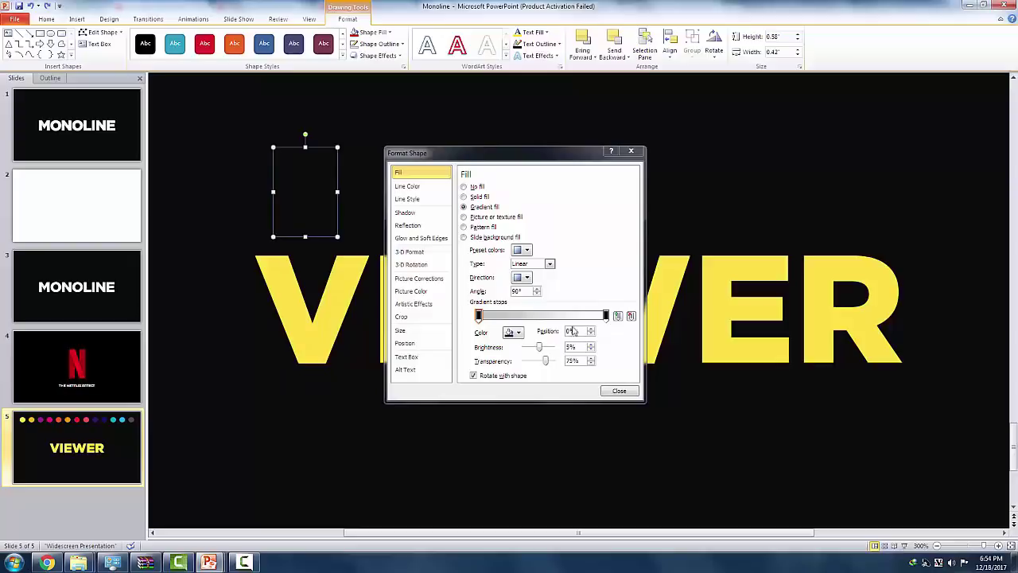
Set the first gradient stop's transparency to 65%, preview the rectangle over the V, undo the move, and close the shape formatting
{"action": "left_click_drag", "start_coordinate": [586, 362], "coordinate": [561, 361]}
{"action": "type", "text": "65"}
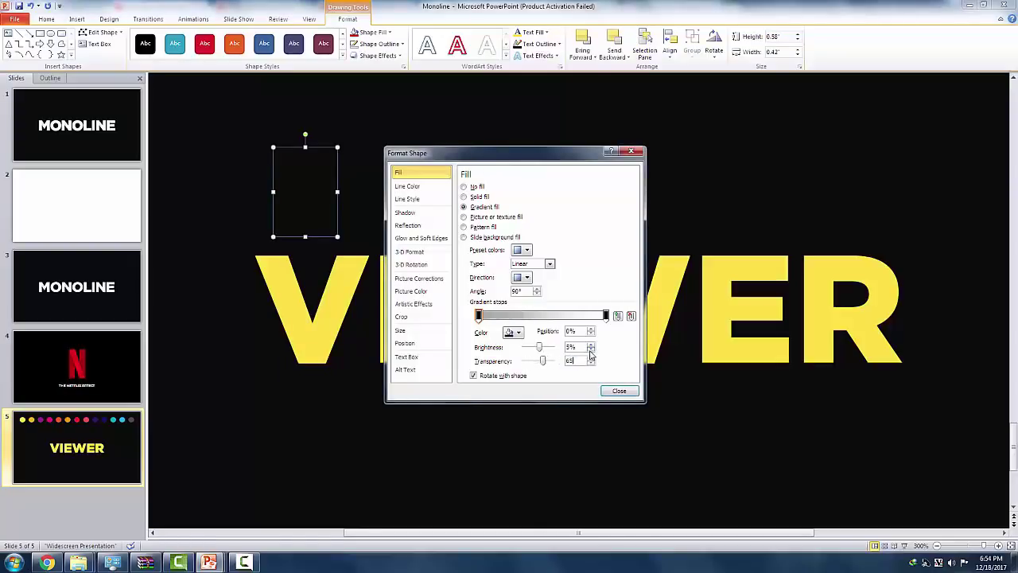
{"action": "left_click_drag", "start_coordinate": [311, 188], "coordinate": [344, 313]}
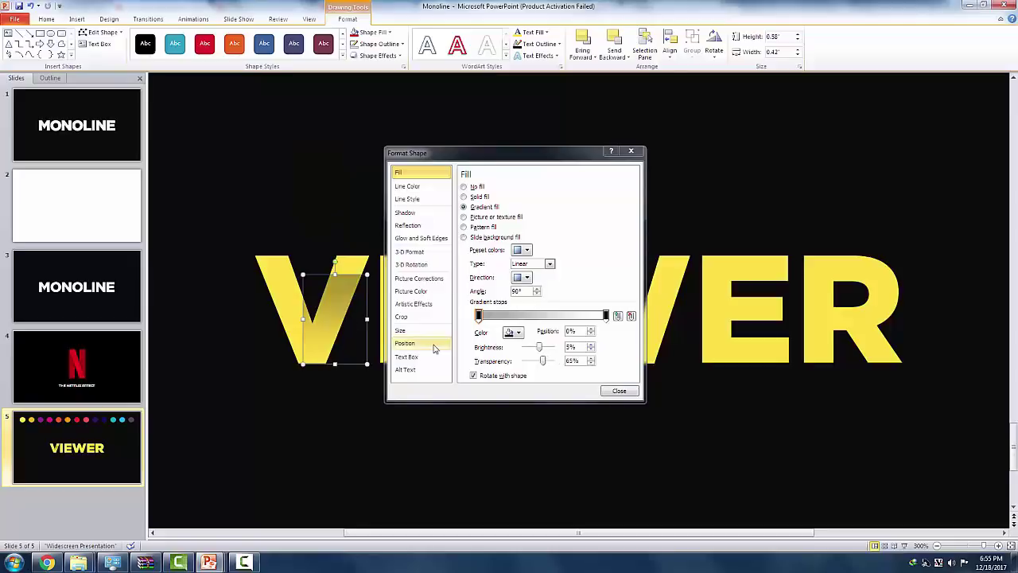
{"action": "key", "text": "ctrl+z"}
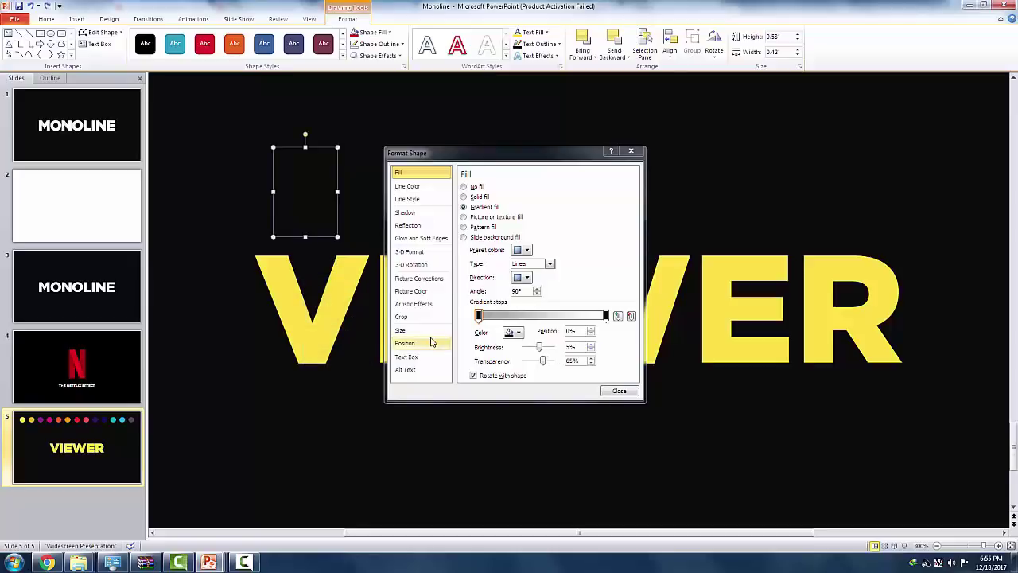
{"action": "left_click", "coordinate": [617, 391]}
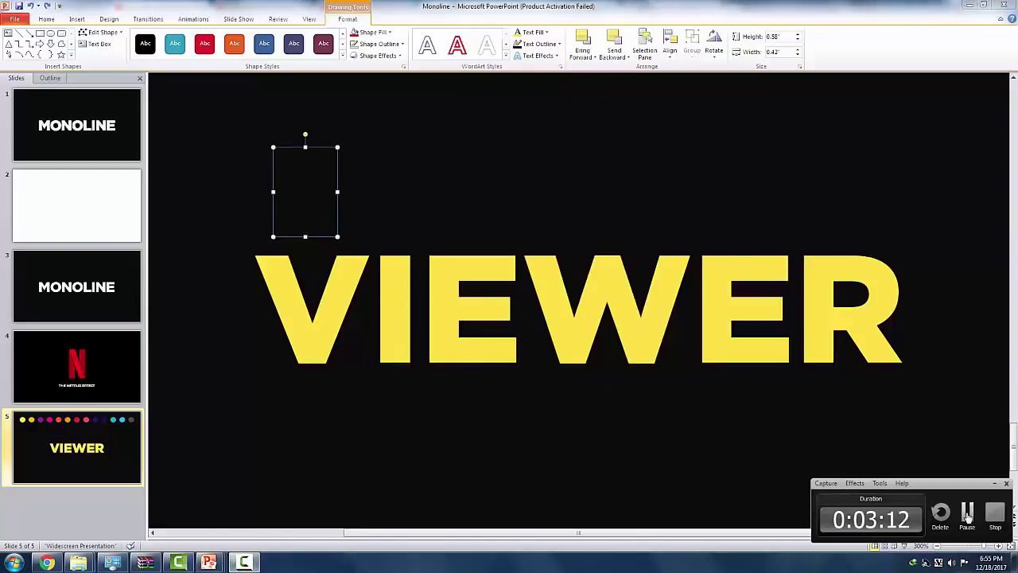
{"action": "left_click", "coordinate": [967, 516]}
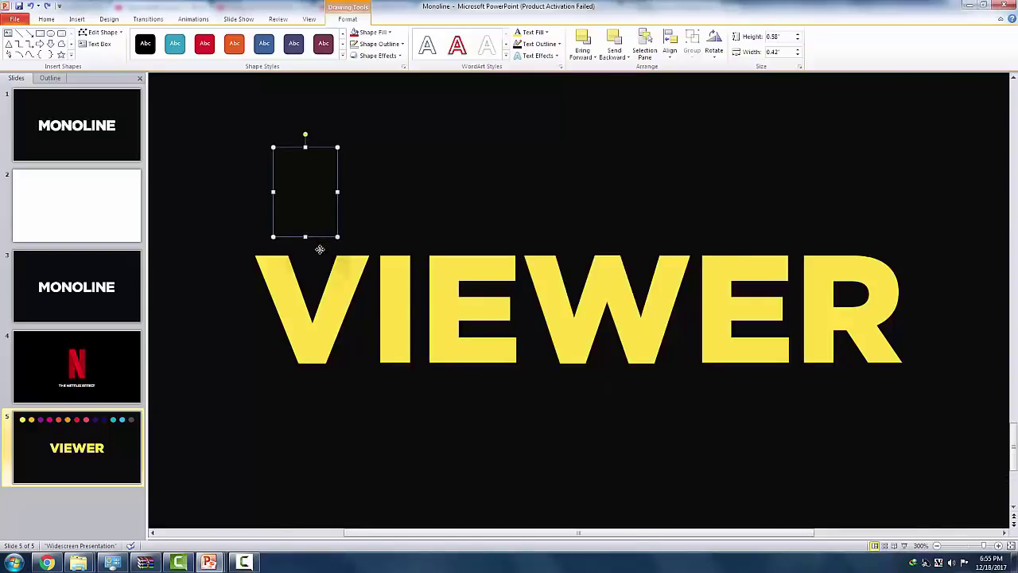
Move the gradient rectangle onto the V and rotate it counterclockwise by about 60 degrees
{"action": "left_click_drag", "start_coordinate": [308, 200], "coordinate": [329, 309]}
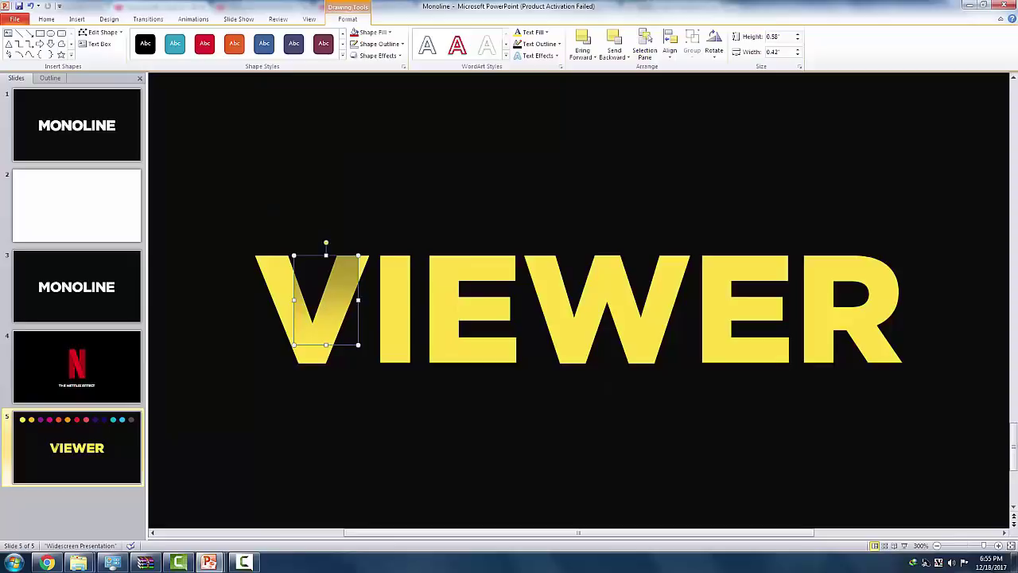
{"action": "key", "text": "alt+Left"}
{"action": "key", "text": "alt+Left"}
{"action": "key", "text": "alt+Right"}
{"action": "key", "text": "alt+Left"}
{"action": "key", "text": "alt+Left"}
{"action": "key", "text": "alt+Left"}
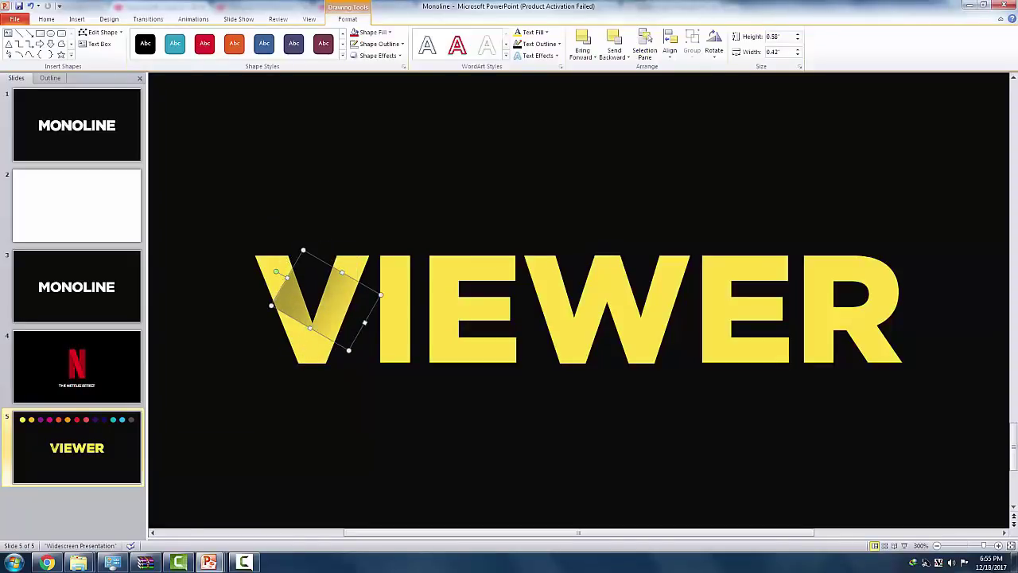
Rotate the gradient rectangle further until parallel to the V's left stroke, and move it over the right stroke beside their junction
{"action": "key", "text": "alt+Left"}
{"action": "key", "text": "alt+Left"}
{"action": "key", "text": "alt+Left"}
{"action": "key", "text": "alt+Left"}
{"action": "key", "text": "alt+Right"}
{"action": "key", "text": "ctrl+alt+Left"}
{"action": "scroll", "coordinate": [656, 342], "scroll_direction": "up", "scroll_amount": 10}
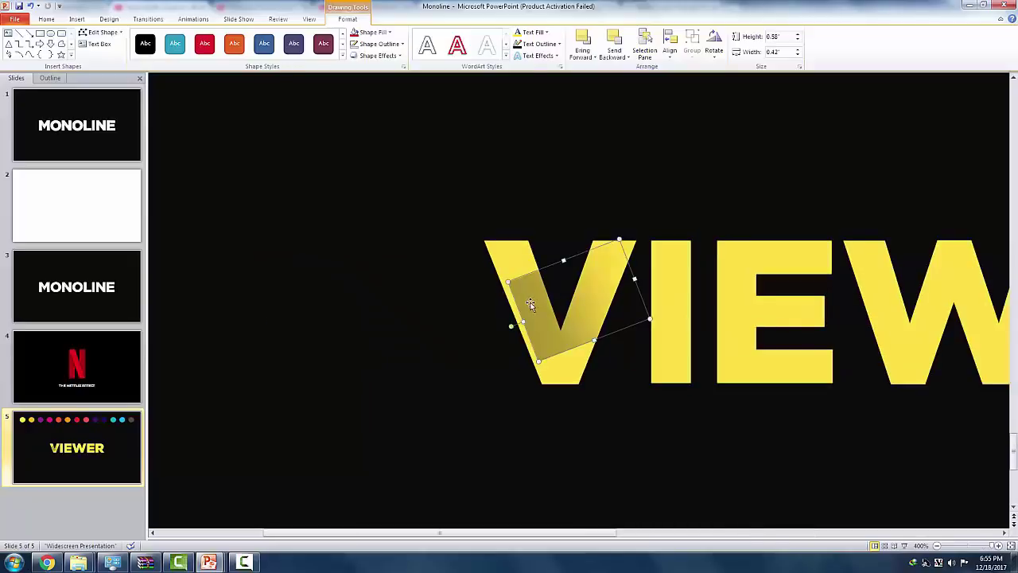
{"action": "left_click_drag", "start_coordinate": [528, 302], "coordinate": [594, 339]}
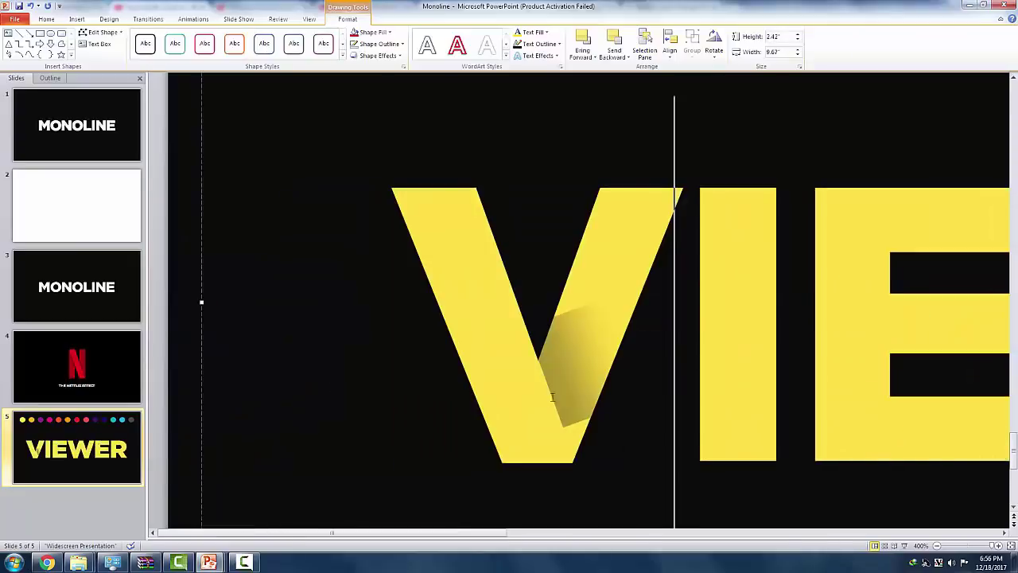
Lengthen the V's gradient rectangle at both ends along the left stroke, to a width of about 1.26 inches
{"action": "left_click", "coordinate": [577, 382]}
{"action": "left_click_drag", "start_coordinate": [602, 413], "coordinate": [624, 474]}
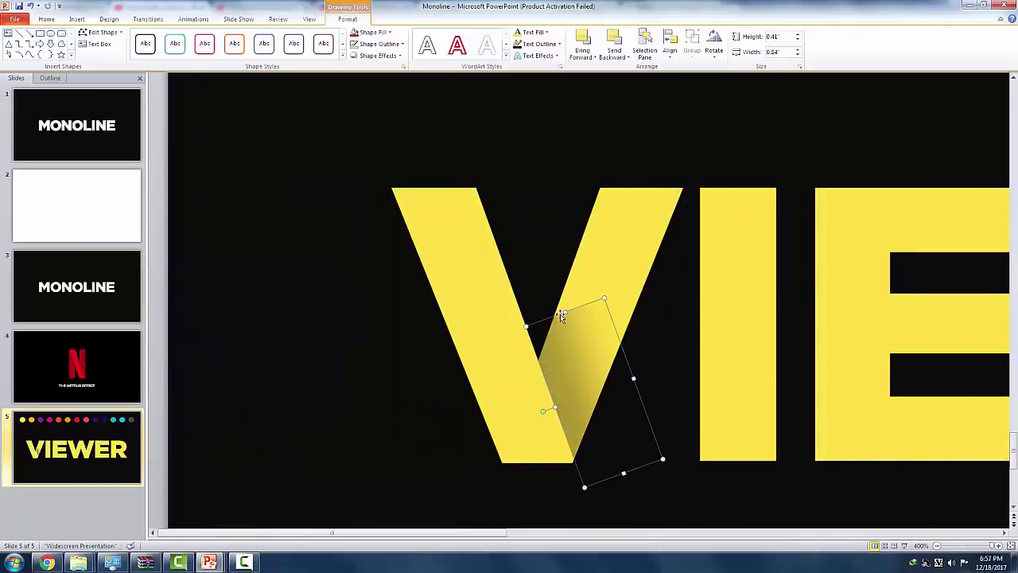
{"action": "left_click_drag", "start_coordinate": [561, 315], "coordinate": [535, 230]}
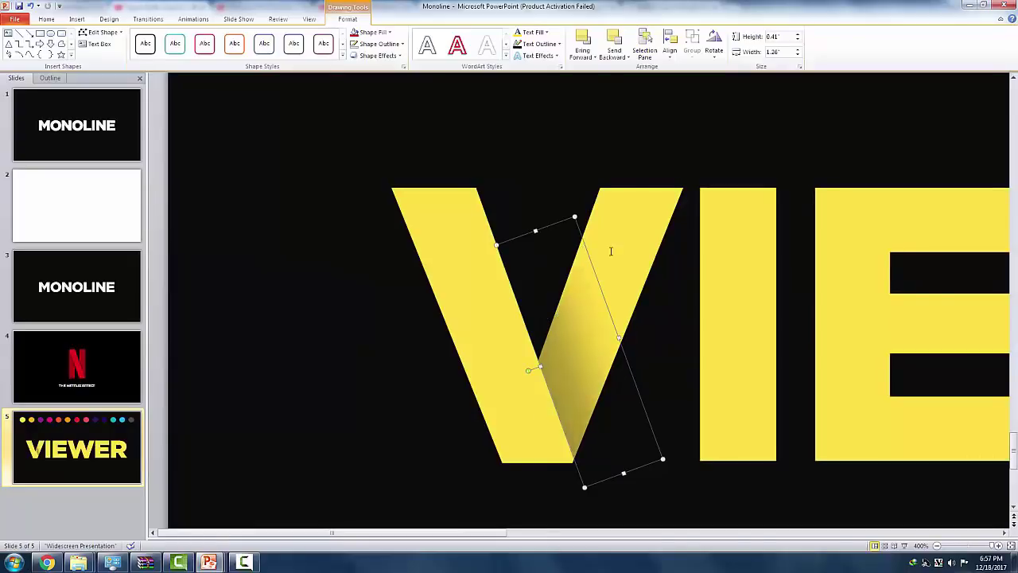
{"action": "scroll", "coordinate": [579, 354], "scroll_direction": "down", "scroll_amount": 5}
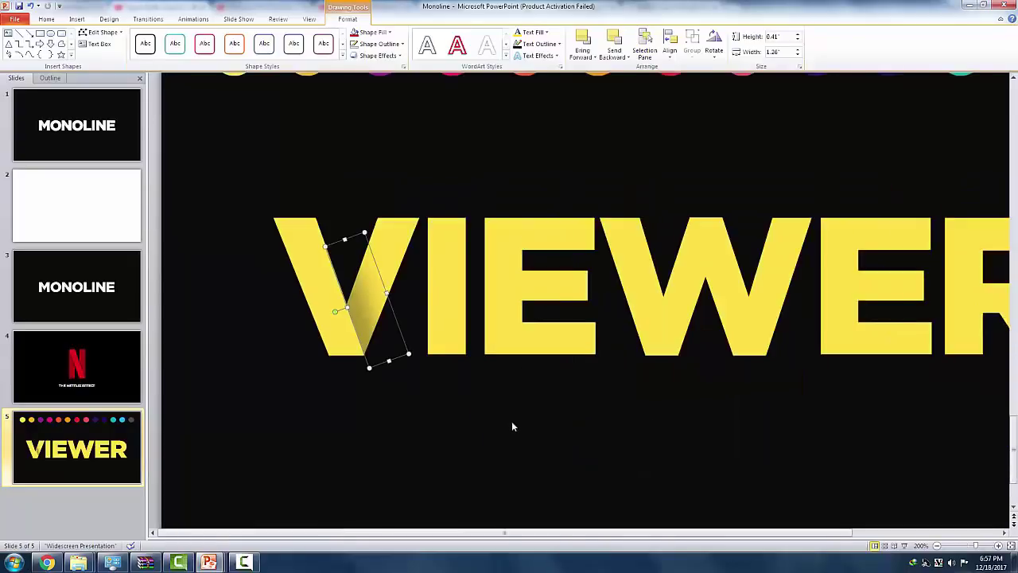
{"action": "left_click", "coordinate": [509, 421]}
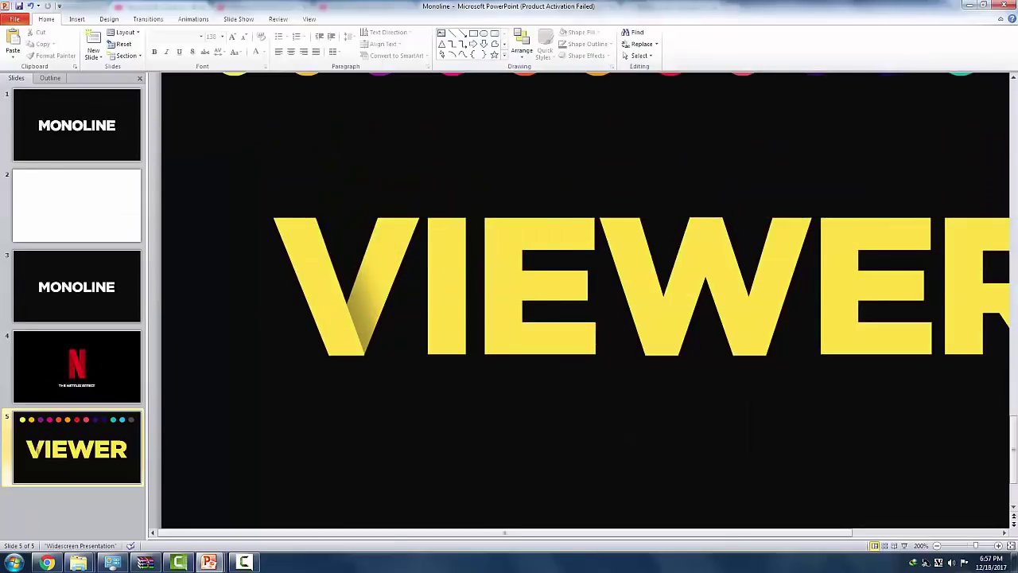
Duplicate the V's shadow rectangle onto the first E's stem, rotated level and shortened to a width of about 0.48 inches
{"action": "left_click", "coordinate": [363, 307]}
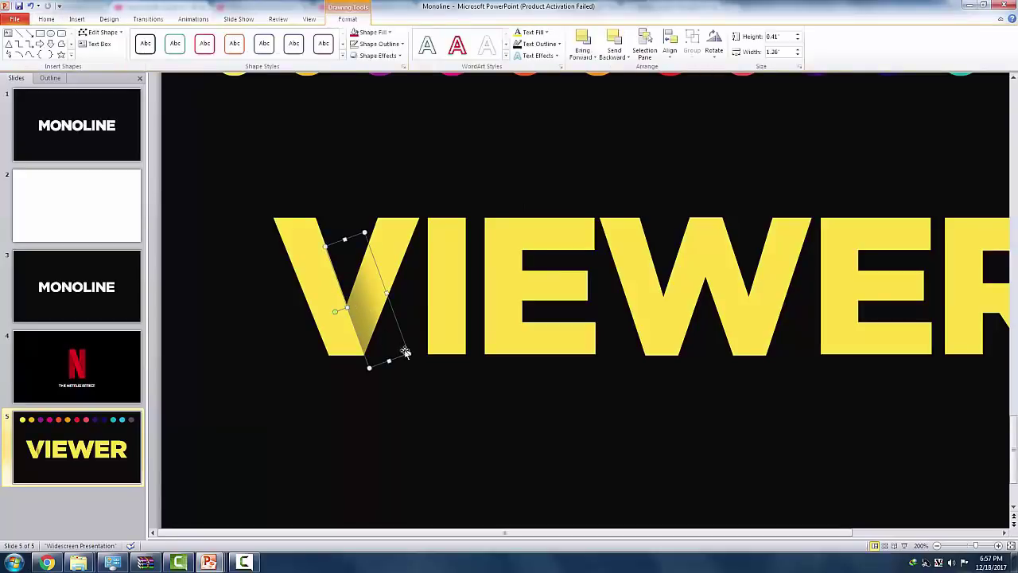
{"action": "left_click", "coordinate": [425, 338]}
{"action": "left_click", "coordinate": [534, 416]}
{"action": "left_click", "coordinate": [367, 299]}
{"action": "key", "text": "ctrl+d"}
{"action": "left_click_drag", "start_coordinate": [389, 333], "coordinate": [483, 309]}
{"action": "key", "text": "alt+Right"}
{"action": "key", "text": "alt+Right"}
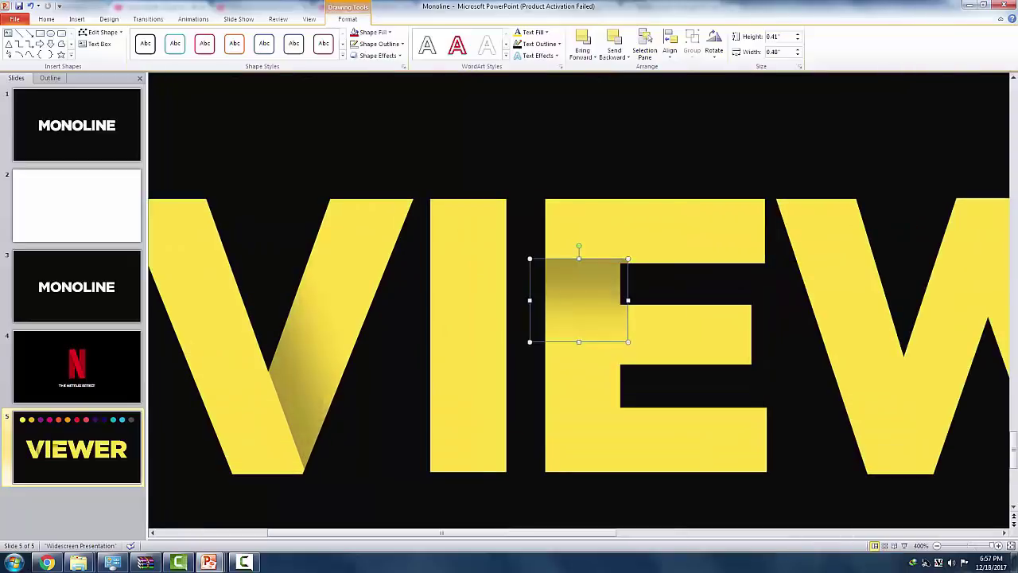
Nudge the copy down to the underside of the first E's top bar and widen it to about 1.18 inches
{"action": "key", "text": "ctrl+Down"}
{"action": "key", "text": "ctrl+Down"}
{"action": "key", "text": "ctrl+Down"}
{"action": "key", "text": "ctrl+Down"}
{"action": "key", "text": "ctrl+Down"}
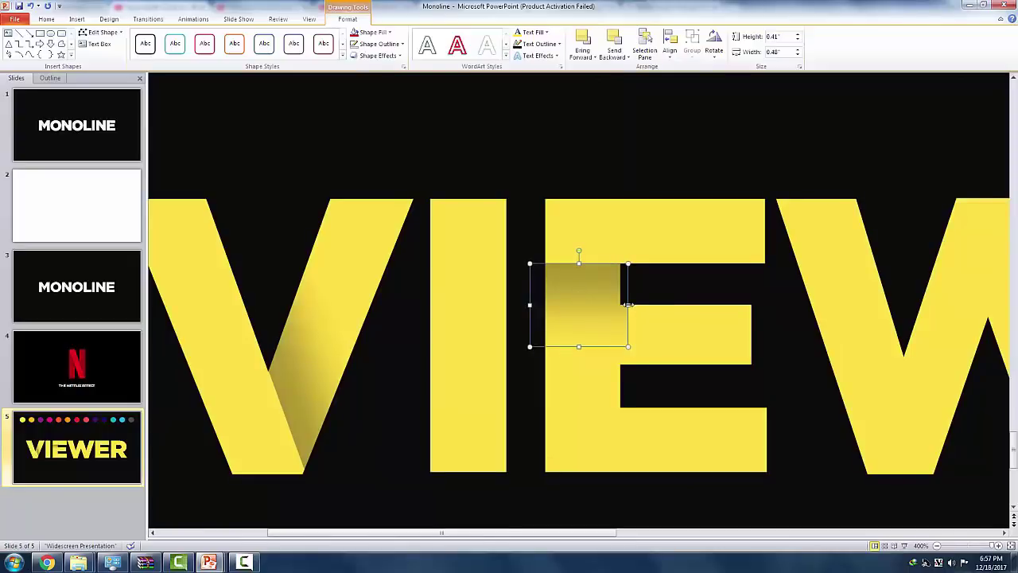
{"action": "left_click_drag", "start_coordinate": [628, 305], "coordinate": [772, 304]}
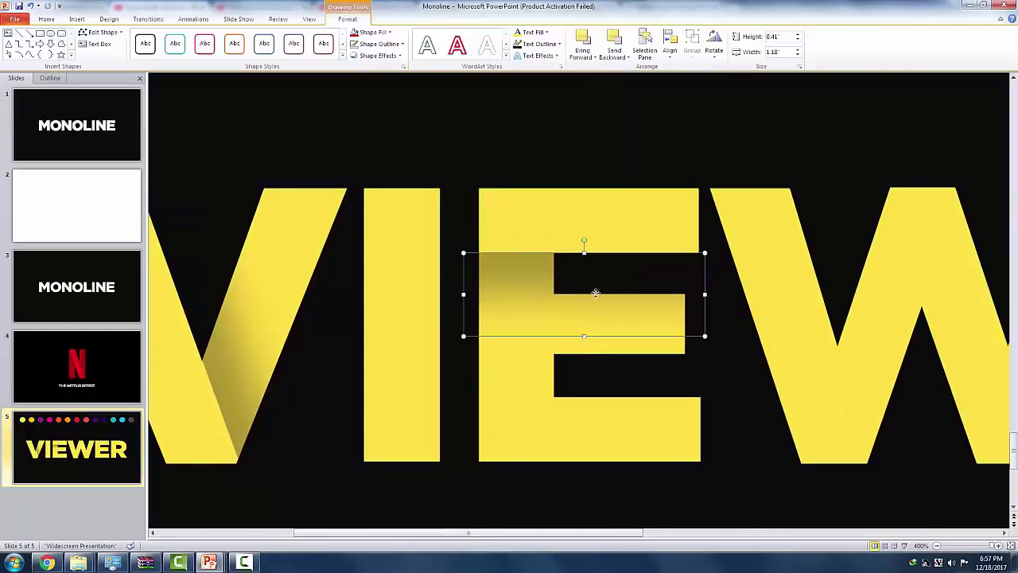
Copy the first E's shadow rectangle down onto its bottom bar
{"action": "left_click", "coordinate": [544, 248]}
{"action": "left_click", "coordinate": [548, 281]}
{"action": "left_click", "coordinate": [537, 242]}
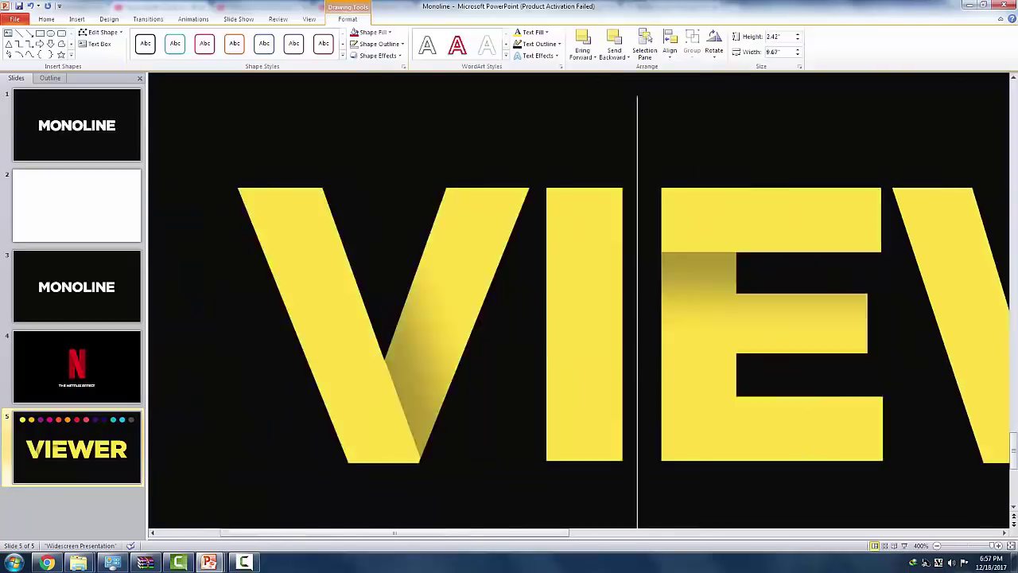
{"action": "left_click", "coordinate": [708, 288]}
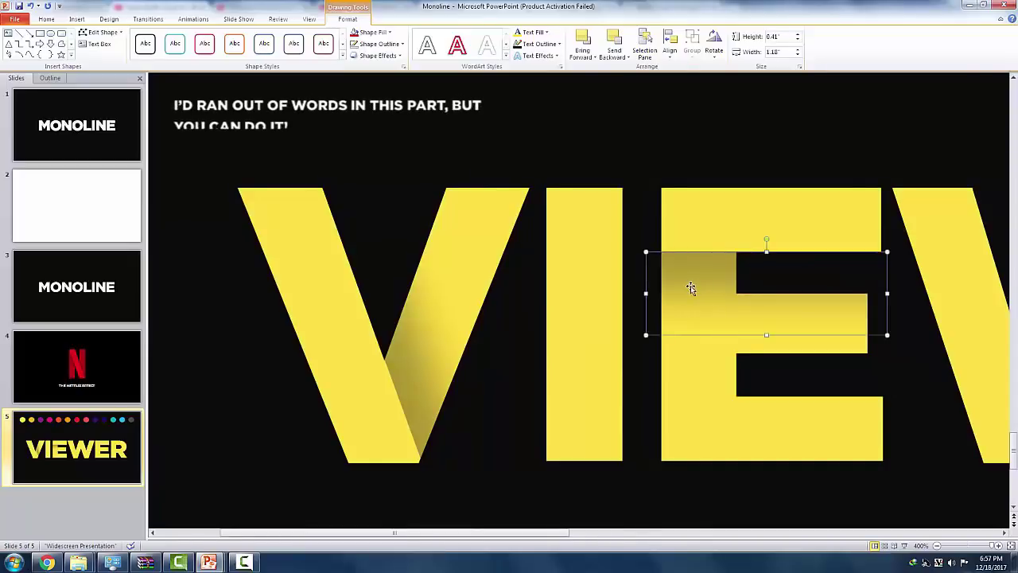
{"action": "left_click_drag", "start_coordinate": [691, 288], "coordinate": [739, 454]}
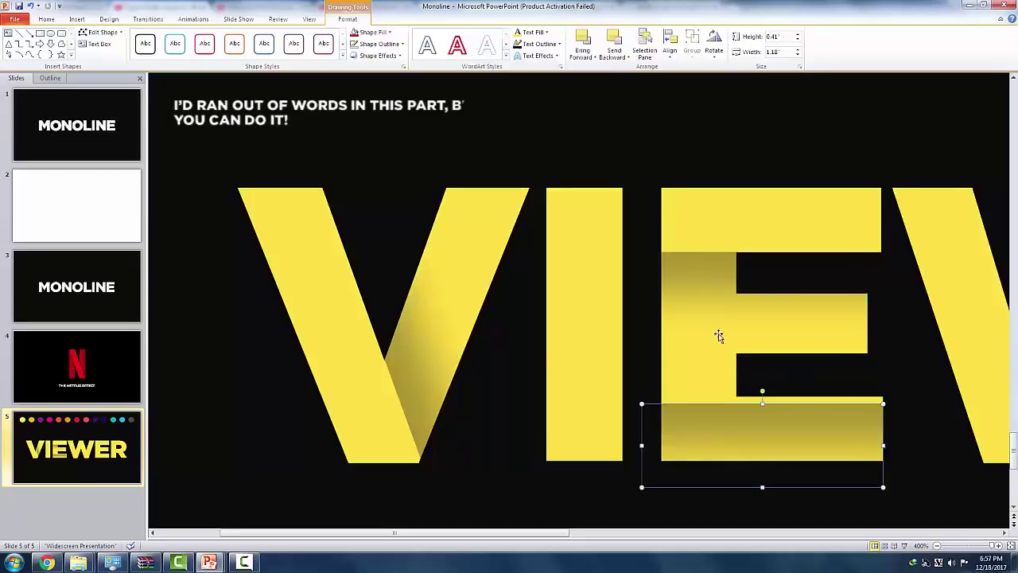
{"action": "left_click", "coordinate": [773, 263]}
{"action": "left_click_drag", "start_coordinate": [766, 239], "coordinate": [749, 322]}
{"action": "left_click", "coordinate": [848, 375]}
{"action": "left_click", "coordinate": [573, 262]}
{"action": "left_click", "coordinate": [668, 453]}
{"action": "key", "text": "Delete"}
{"action": "left_click", "coordinate": [594, 426]}
{"action": "left_click_drag", "start_coordinate": [595, 437], "coordinate": [595, 472]}
{"action": "left_click_drag", "start_coordinate": [596, 196], "coordinate": [595, 187]}
{"action": "left_click", "coordinate": [704, 275]}
{"action": "key", "text": "ctrl+z"}
{"action": "key", "text": "ctrl+z"}
{"action": "key", "text": "ctrl+z"}
{"action": "key", "text": "ctrl+z"}
{"action": "key", "text": "ctrl+z"}
Rotate the lower shadow rectangle 90 degrees counterclockwise and align it with the E stem's right edge, over the middle and bottom arms
{"action": "left_click", "coordinate": [602, 420]}
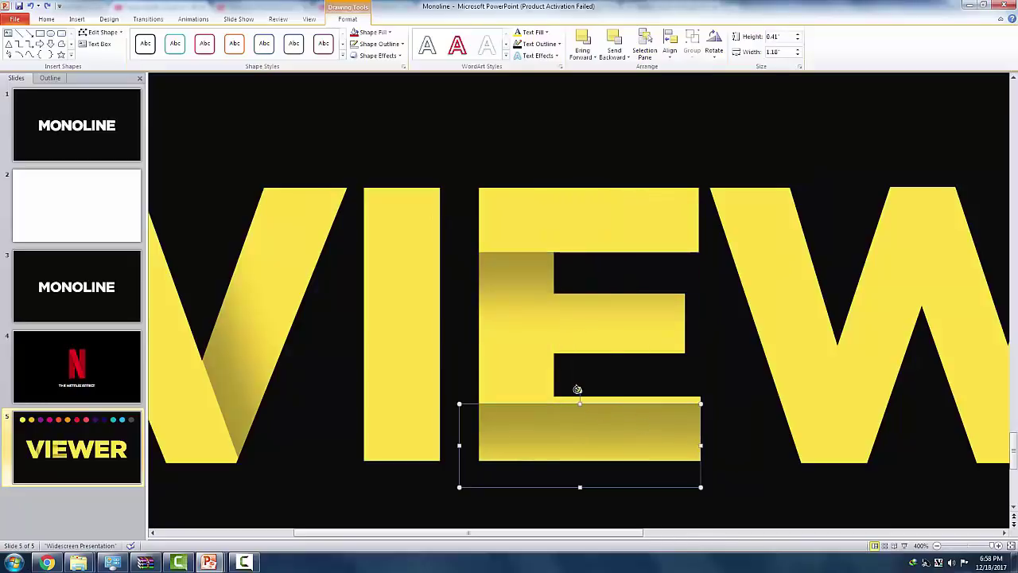
{"action": "left_click_drag", "start_coordinate": [579, 392], "coordinate": [517, 452]}
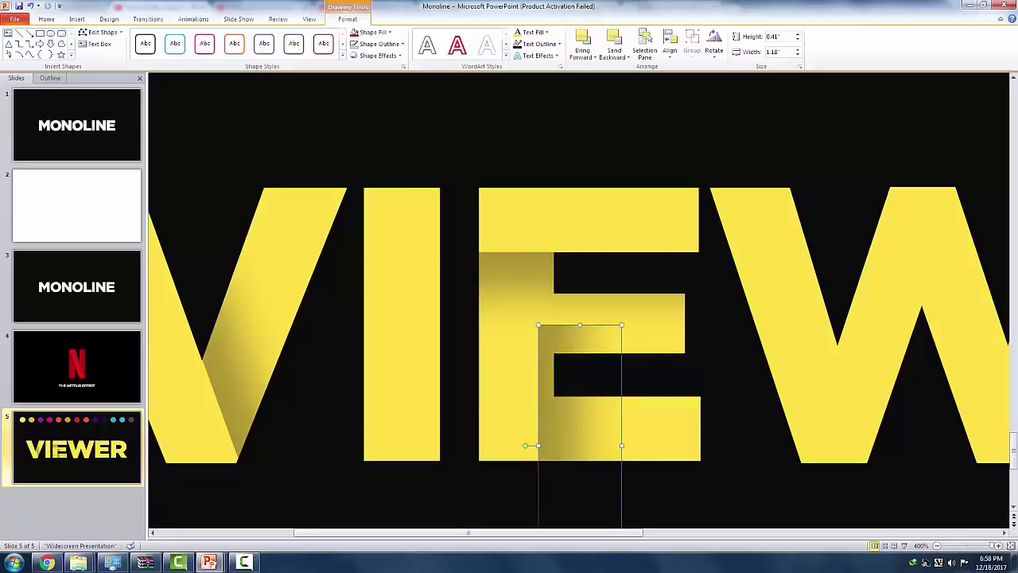
{"action": "left_click_drag", "start_coordinate": [591, 387], "coordinate": [576, 349]}
{"action": "key", "text": "alt+Left"}
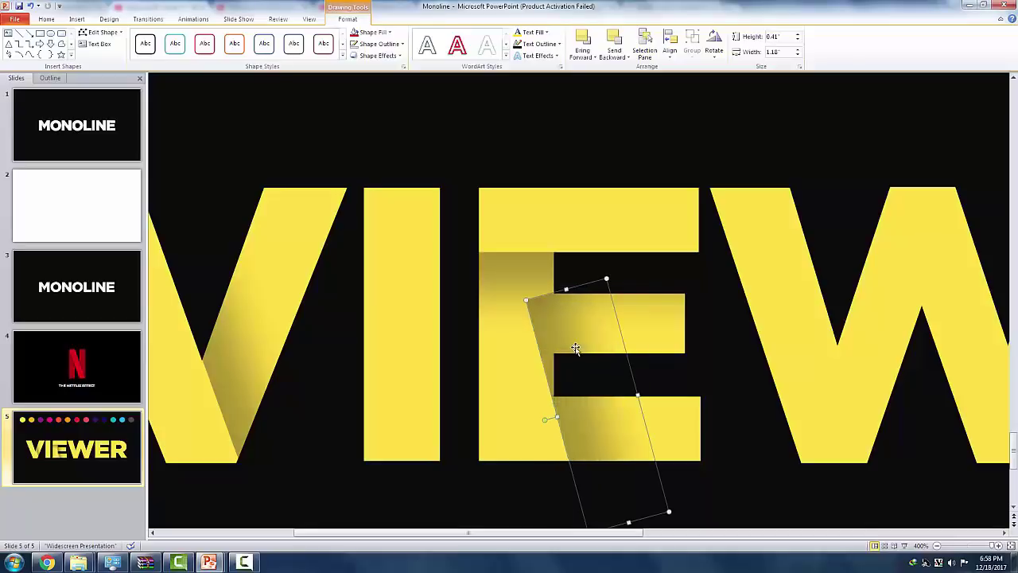
{"action": "key", "text": "ctrl+z"}
{"action": "key", "text": "ctrl+Left"}
{"action": "key", "text": "ctrl+Left"}
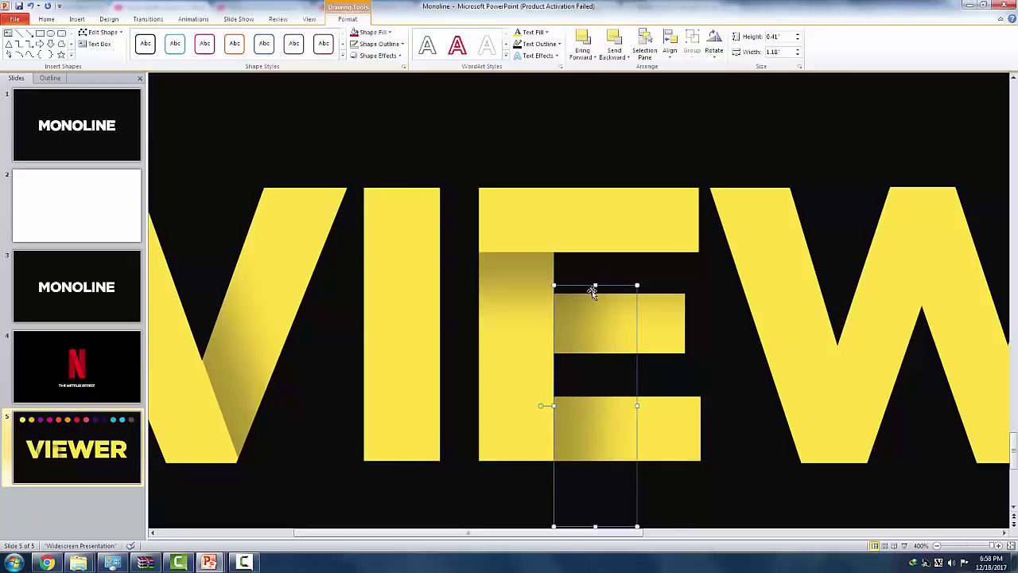
Shorten the E's vertical shadow rectangle at its lower end, to a width of about 0.92 inches
{"action": "scroll", "coordinate": [593, 288], "scroll_direction": "down", "scroll_amount": 1}
{"action": "left_click_drag", "start_coordinate": [595, 514], "coordinate": [596, 458]}
{"action": "left_click", "coordinate": [658, 463]}
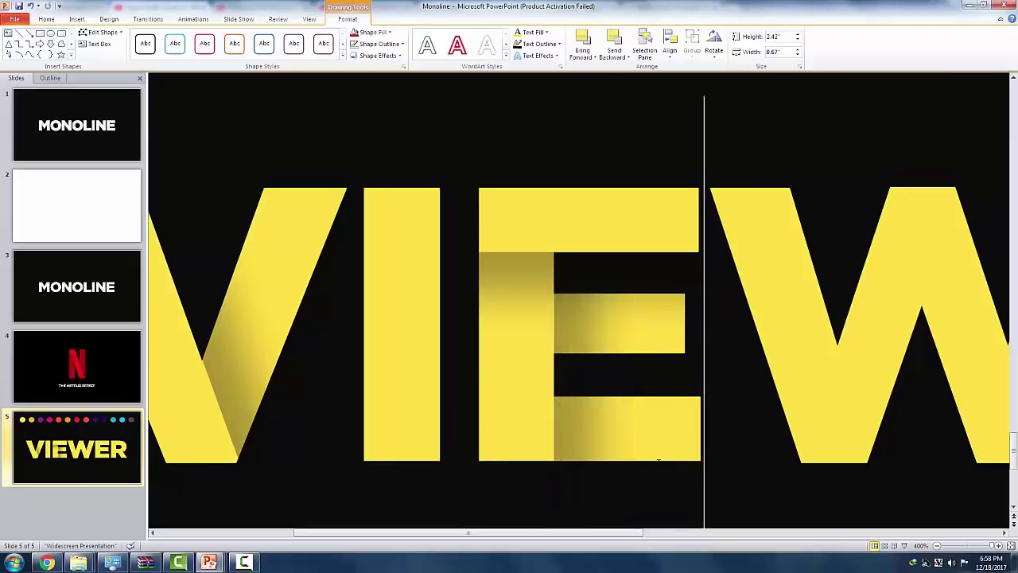
{"action": "left_click", "coordinate": [593, 329]}
{"action": "scroll", "coordinate": [595, 326], "scroll_direction": "down", "scroll_amount": 3}
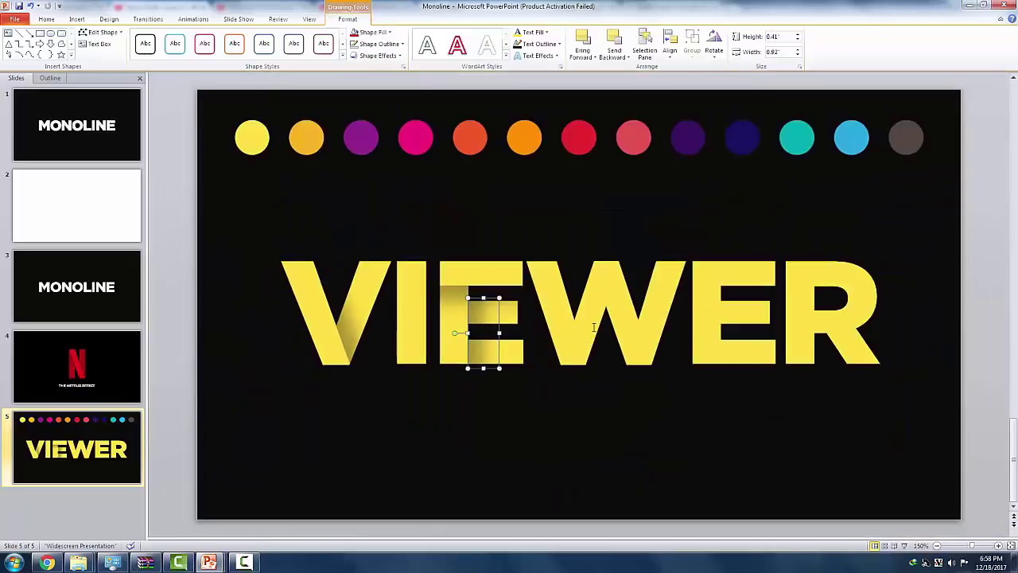
{"action": "left_click", "coordinate": [564, 397]}
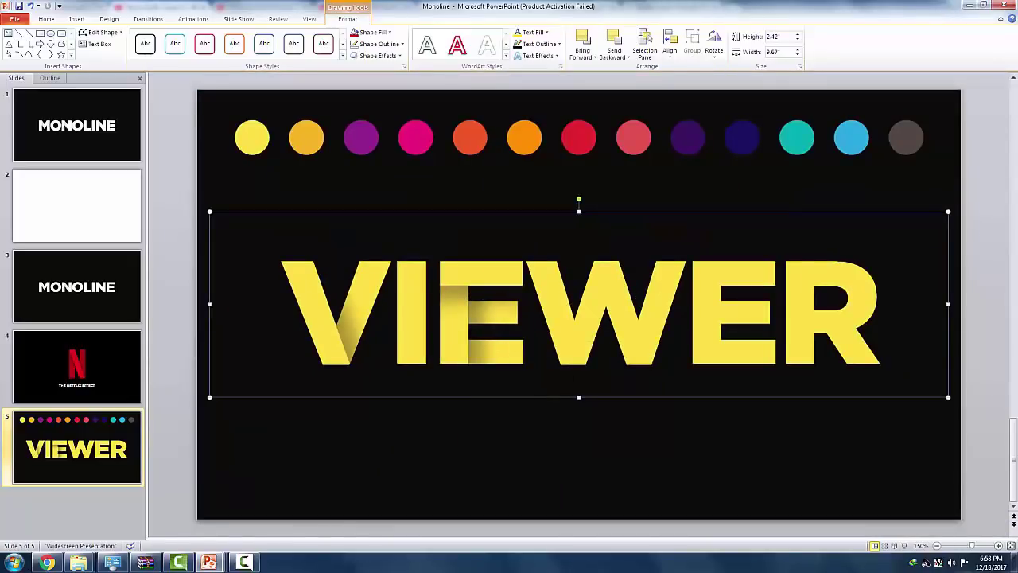
{"action": "left_click", "coordinate": [591, 449]}
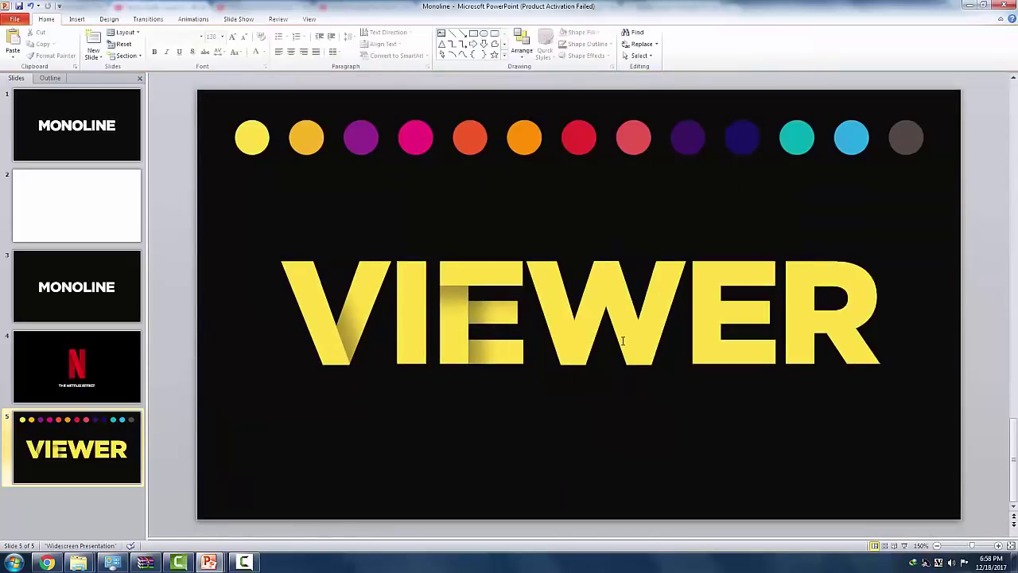
Duplicate the V's shadow rectangle and move the copy onto the W's second stroke beside the first stroke
{"action": "left_click", "coordinate": [343, 330]}
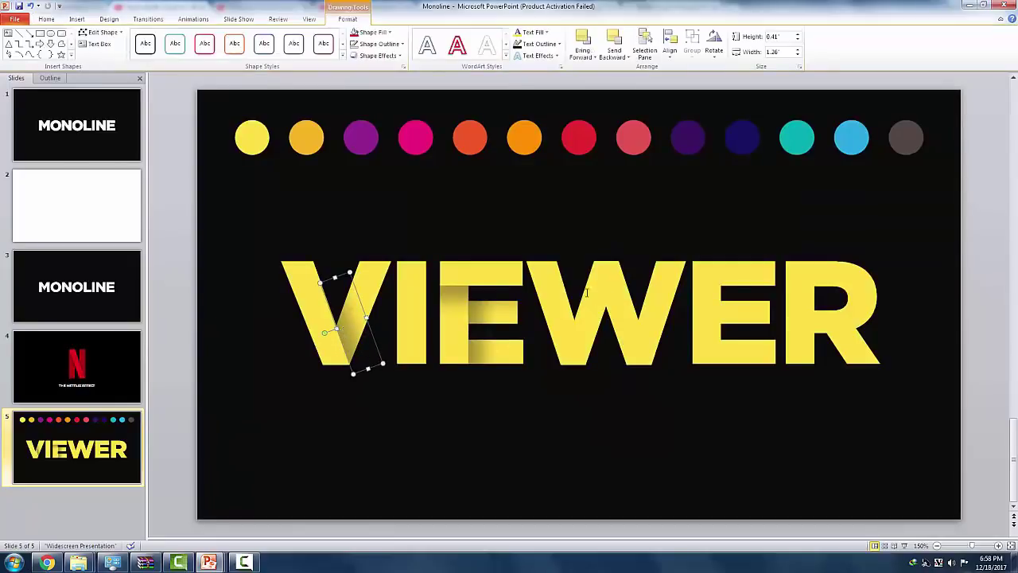
{"action": "key", "text": "ctrl+d"}
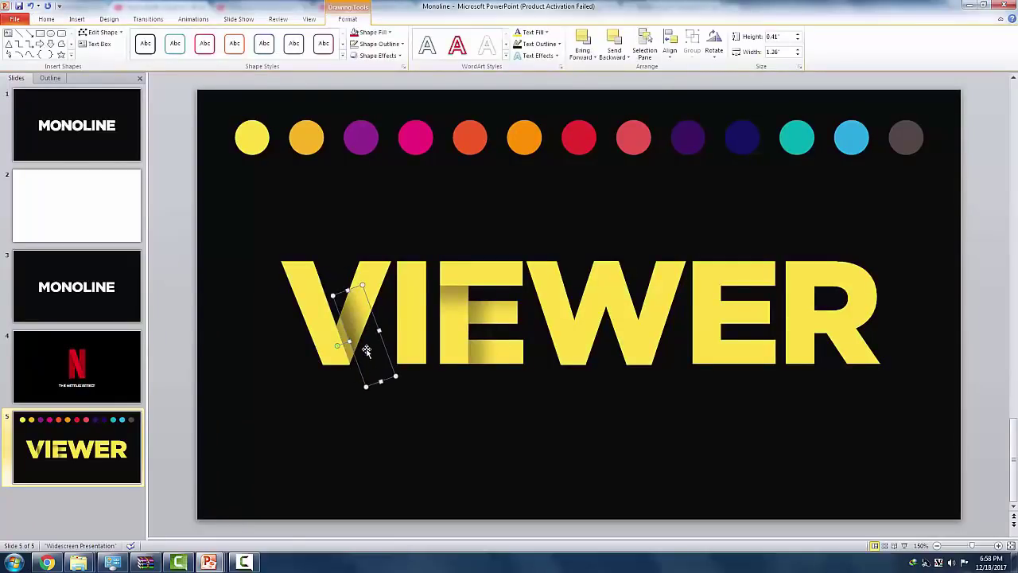
{"action": "left_click_drag", "start_coordinate": [367, 350], "coordinate": [593, 343]}
{"action": "scroll", "coordinate": [599, 343], "scroll_direction": "up", "scroll_amount": 5}
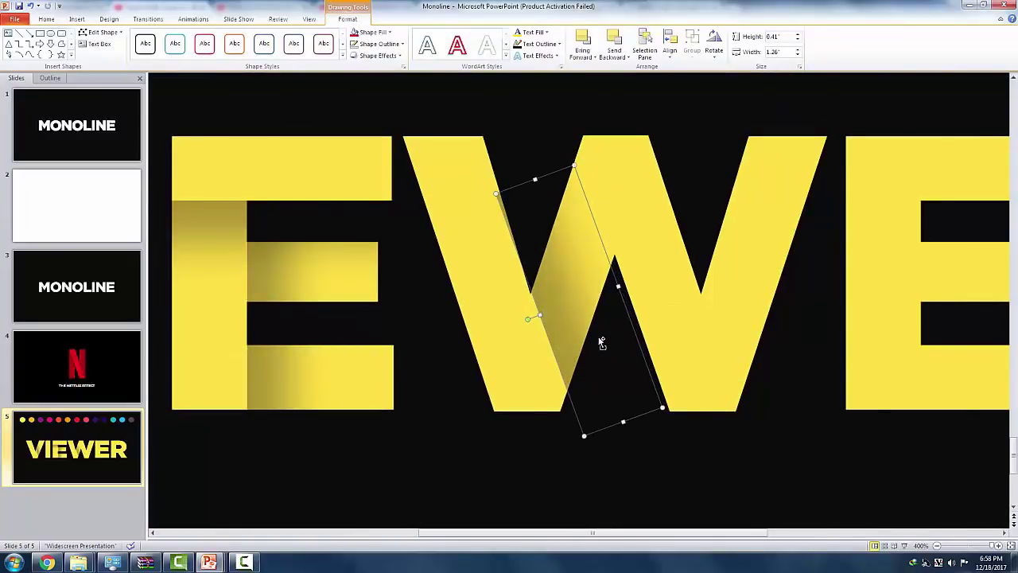
{"action": "scroll", "coordinate": [599, 344], "scroll_direction": "down", "scroll_amount": 5}
{"action": "left_click", "coordinate": [621, 442]}
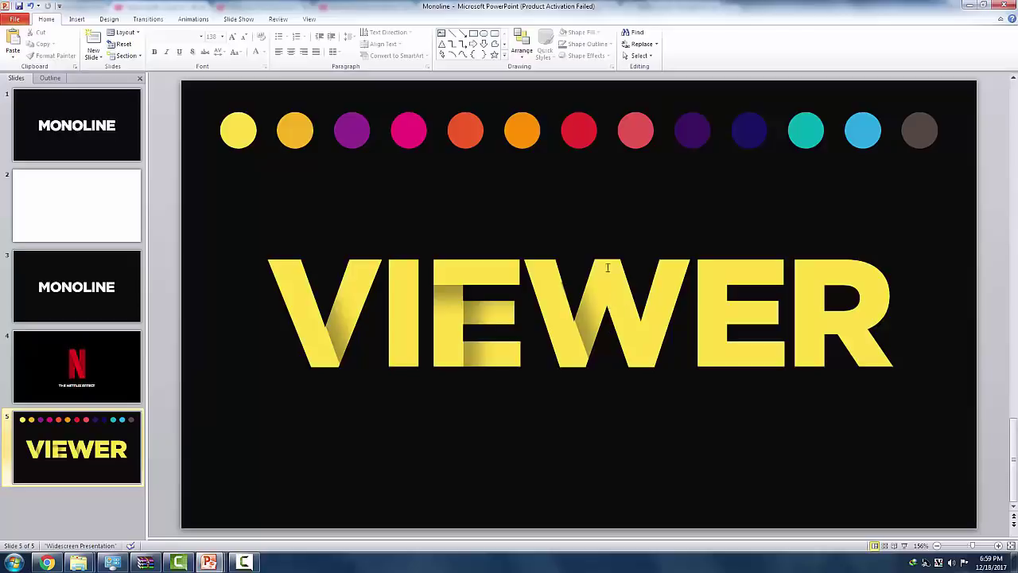
Rotate the W's shadow rectangle slightly clockwise to parallel the first stroke, and nudge it left against that stroke's edge
{"action": "left_click", "coordinate": [578, 326]}
{"action": "scroll", "coordinate": [608, 338], "scroll_direction": "up", "scroll_amount": 8}
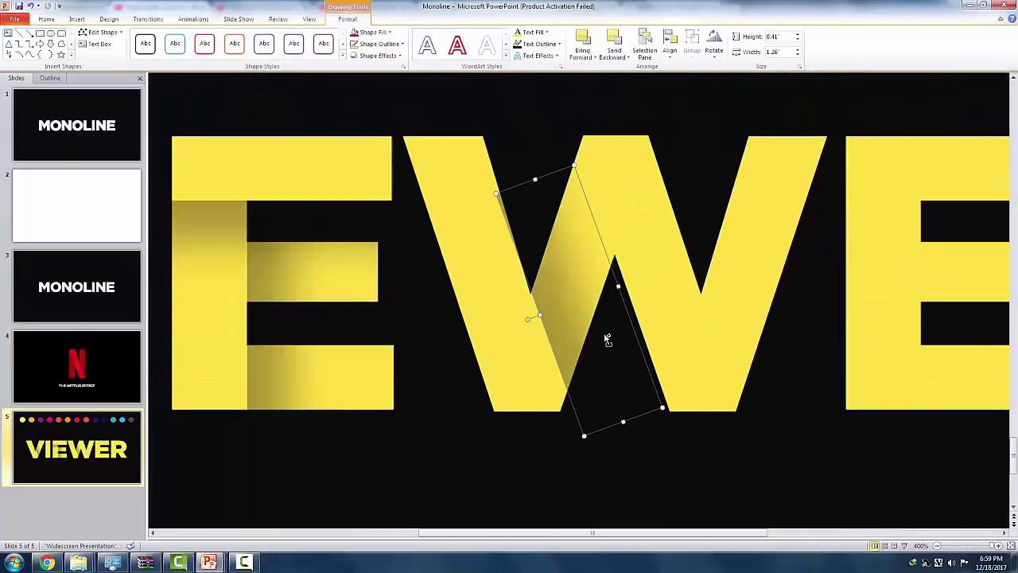
{"action": "key", "text": "ctrl+alt+Right"}
{"action": "key", "text": "ctrl+alt+Right"}
{"action": "key", "text": "ctrl+alt+Right"}
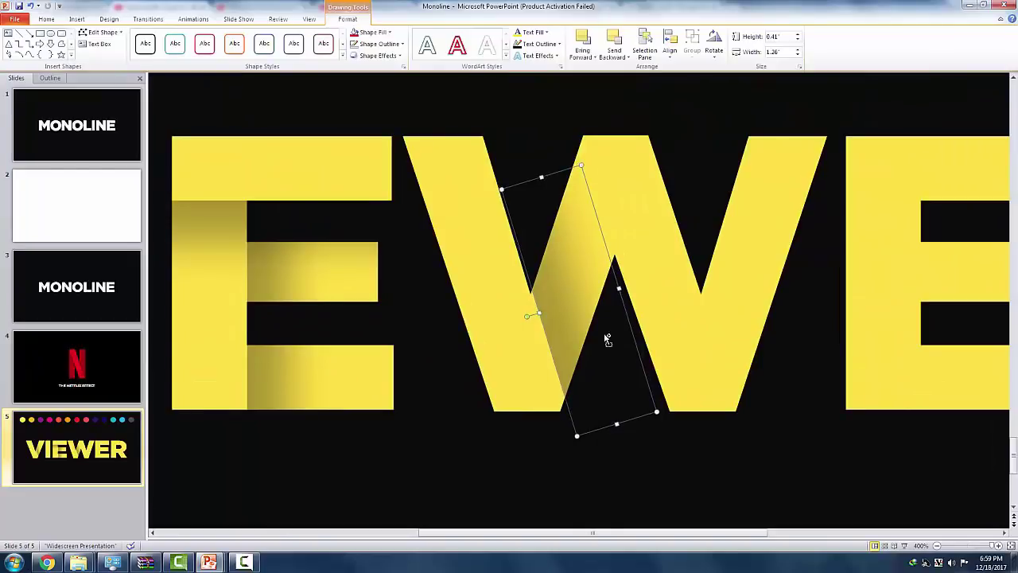
{"action": "key", "text": "ctrl+Left"}
{"action": "key", "text": "ctrl+Left"}
{"action": "key", "text": "ctrl+Left"}
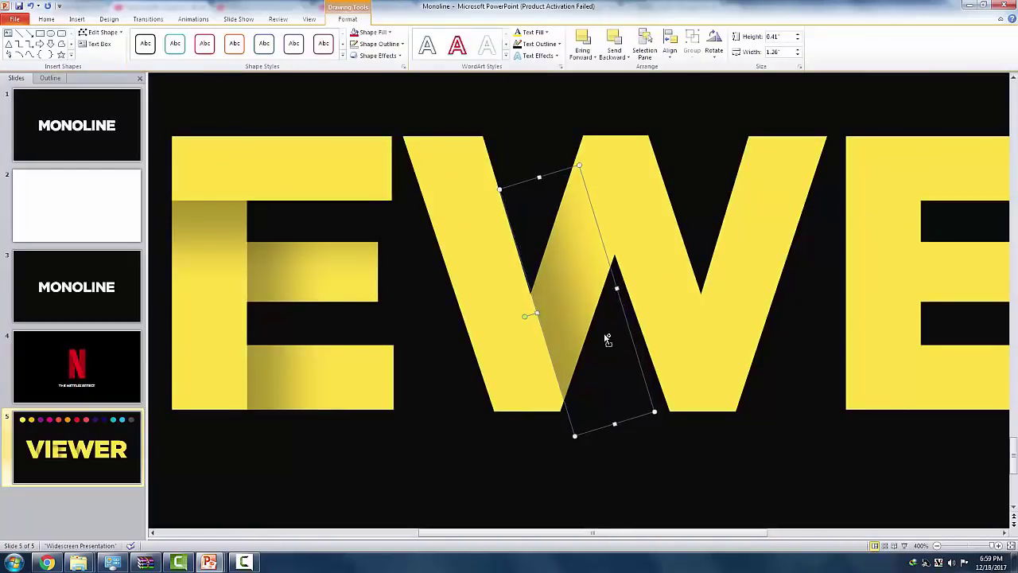
{"action": "key", "text": "alt+Right"}
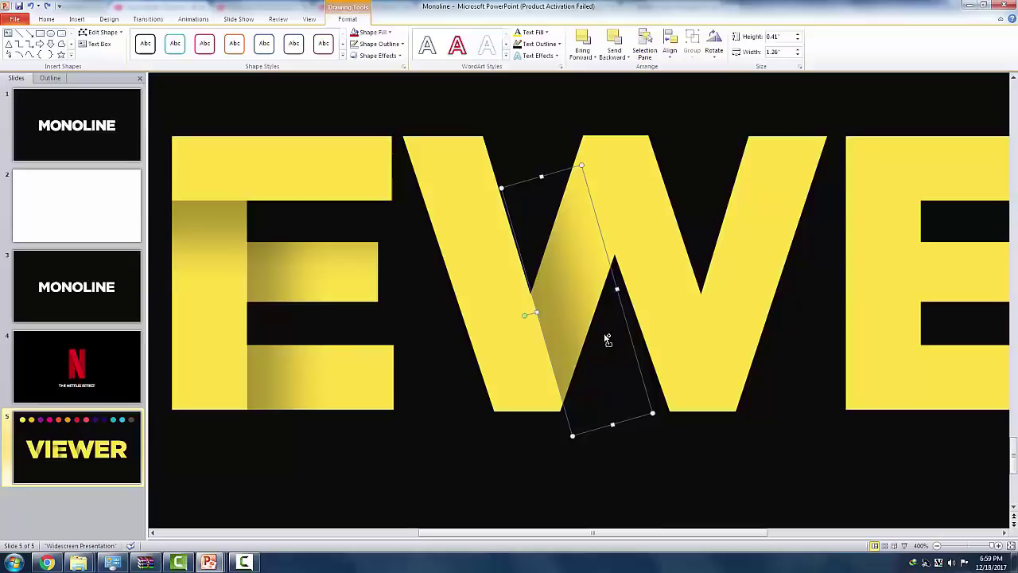
{"action": "key", "text": "alt+Left"}
{"action": "key", "text": "ctrl+Left"}
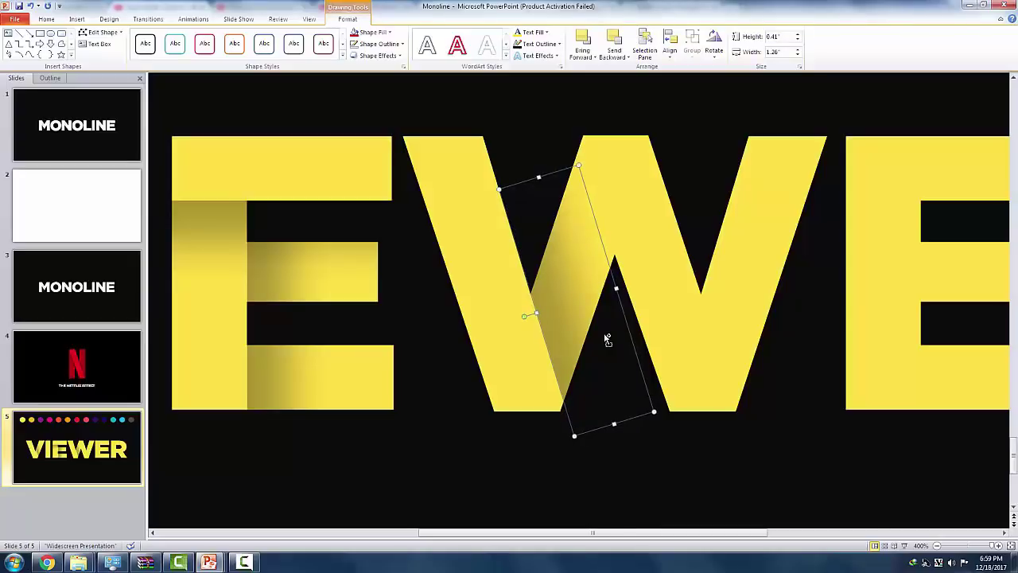
{"action": "left_click", "coordinate": [602, 523]}
Edit the points of the W's shadow rectangle, moving its lower-left corner slightly left to follow the first stroke's edge
{"action": "left_click", "coordinate": [564, 369]}
{"action": "scroll", "coordinate": [588, 350], "scroll_direction": "up", "scroll_amount": 1}
{"action": "left_click", "coordinate": [574, 391]}
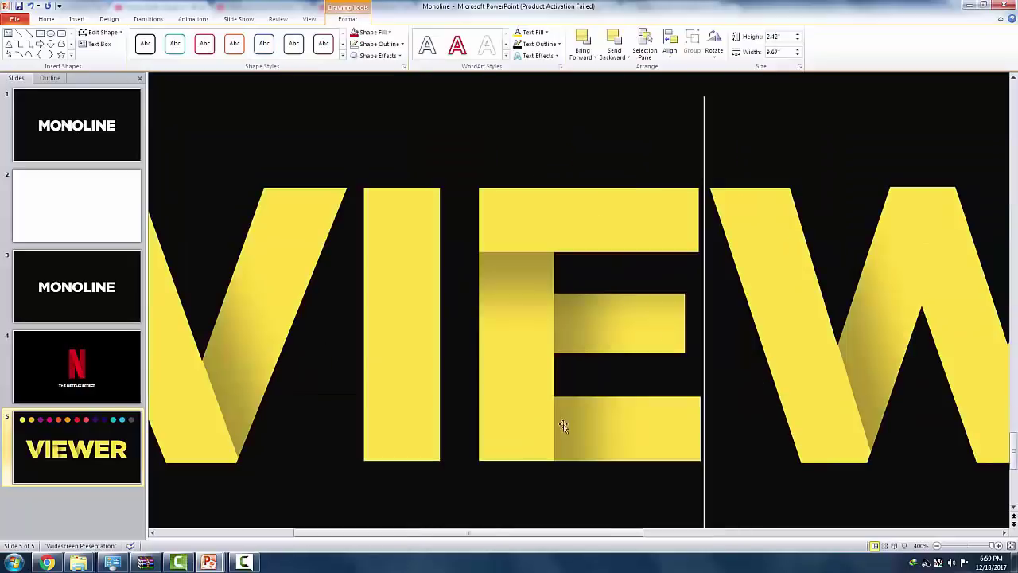
{"action": "left_click", "coordinate": [865, 429]}
{"action": "left_click_drag", "start_coordinate": [623, 529], "coordinate": [704, 530]}
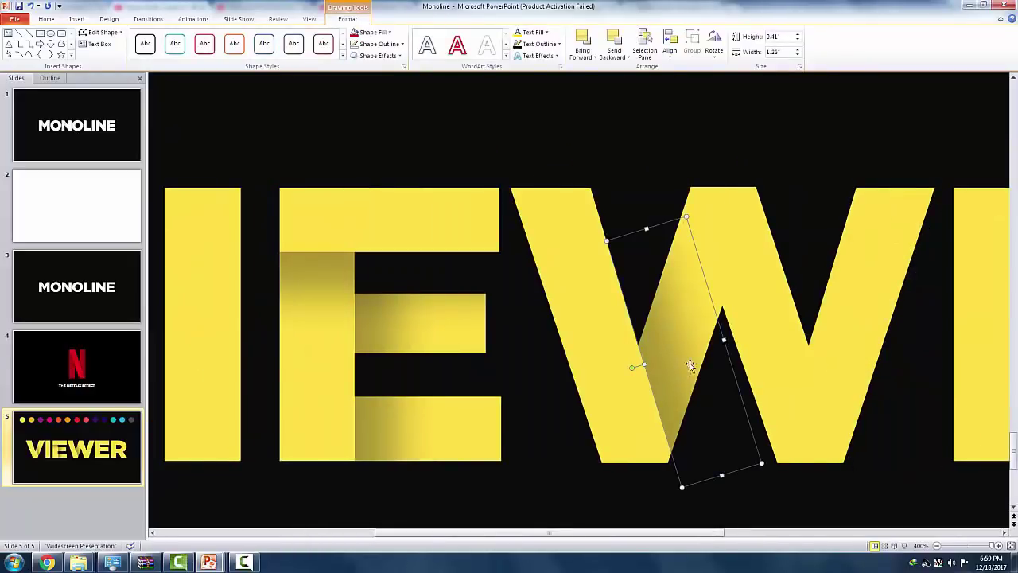
{"action": "right_click", "coordinate": [684, 326]}
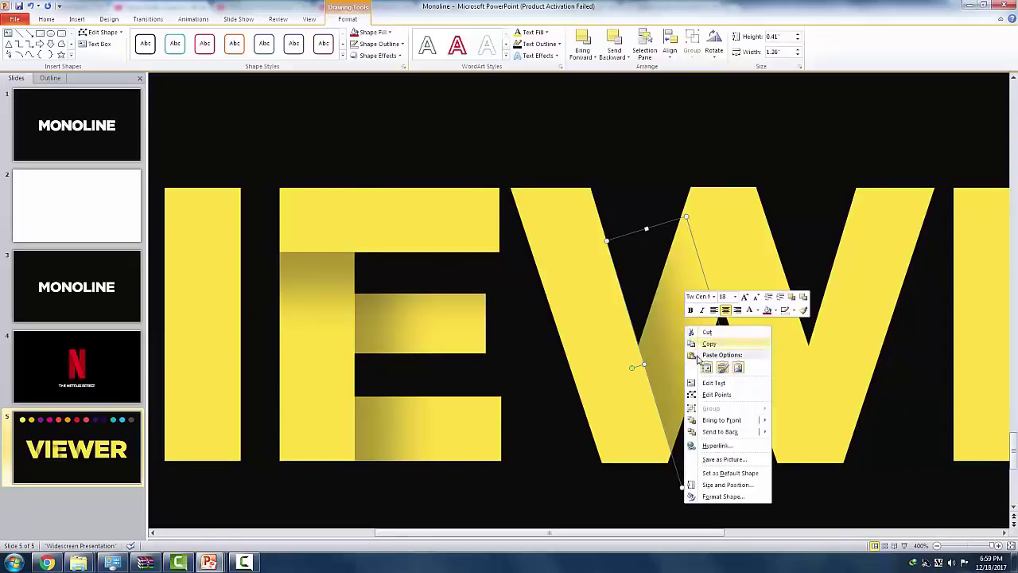
{"action": "left_click", "coordinate": [711, 395]}
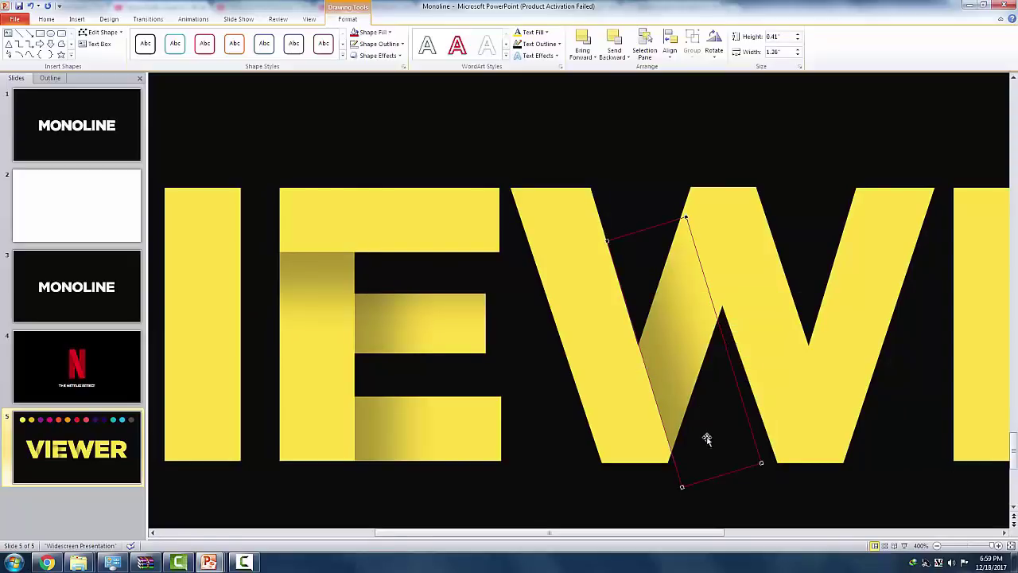
{"action": "left_click_drag", "start_coordinate": [683, 486], "coordinate": [678, 485]}
{"action": "left_click", "coordinate": [678, 485]}
{"action": "left_click", "coordinate": [859, 377]}
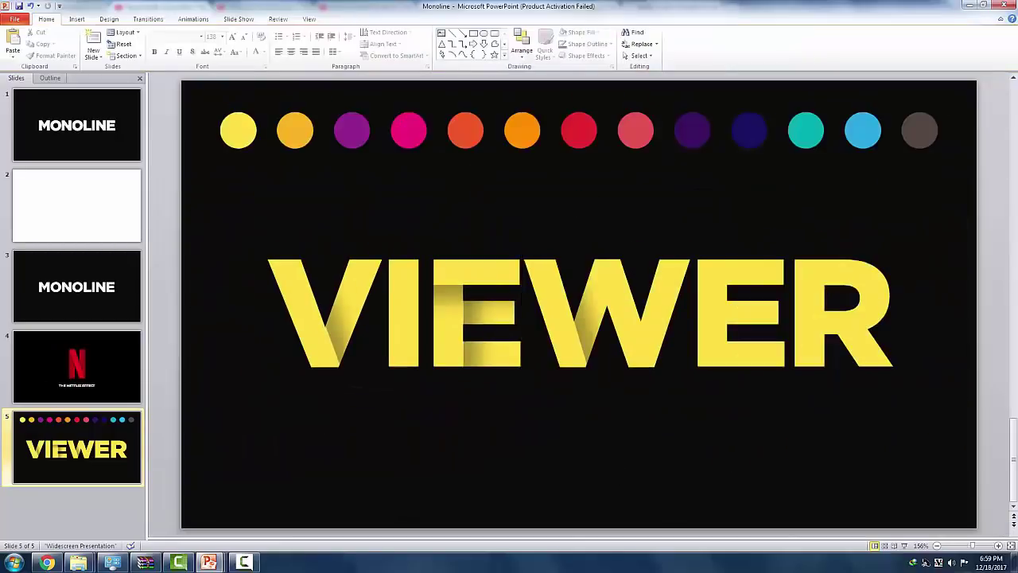
Duplicate the V's shadow rectangle and move the copy onto the W's third stroke
{"action": "left_click", "coordinate": [337, 301]}
{"action": "left_click_drag", "start_coordinate": [344, 339], "coordinate": [576, 325]}
{"action": "scroll", "coordinate": [640, 326], "scroll_direction": "up", "scroll_amount": 2}
{"action": "scroll", "coordinate": [639, 326], "scroll_direction": "up", "scroll_amount": 2}
Nudge the shadow rectangle on the W's third stroke right against the second stroke's edge and rotate it slightly to parallel that edge
{"action": "key", "text": "ctrl+Right"}
{"action": "key", "text": "ctrl+Right"}
{"action": "key", "text": "ctrl+Right"}
{"action": "key", "text": "ctrl+Right"}
{"action": "key", "text": "ctrl+Right"}
{"action": "key", "text": "ctrl+alt+Left"}
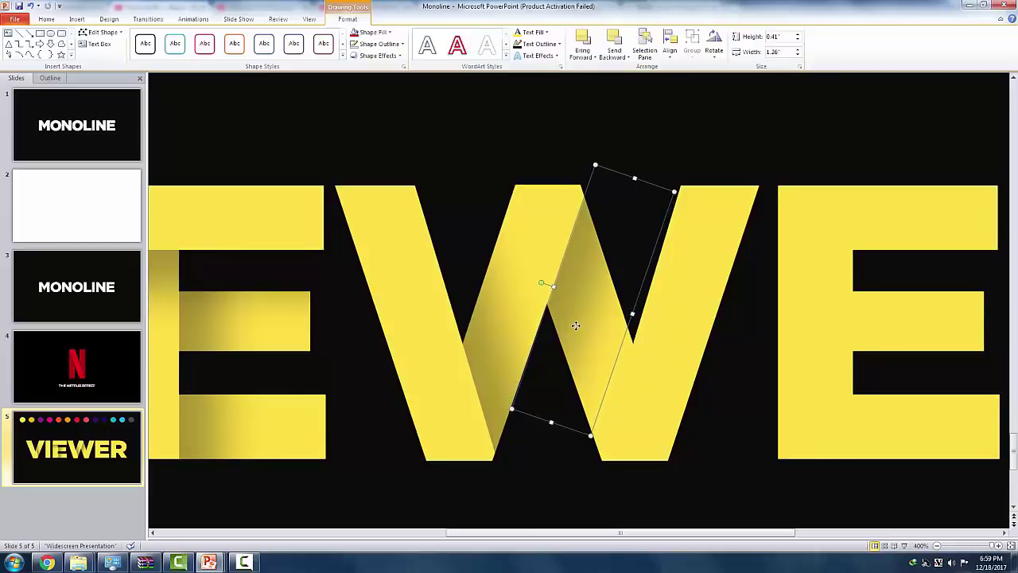
{"action": "key", "text": "ctrl+alt+Right"}
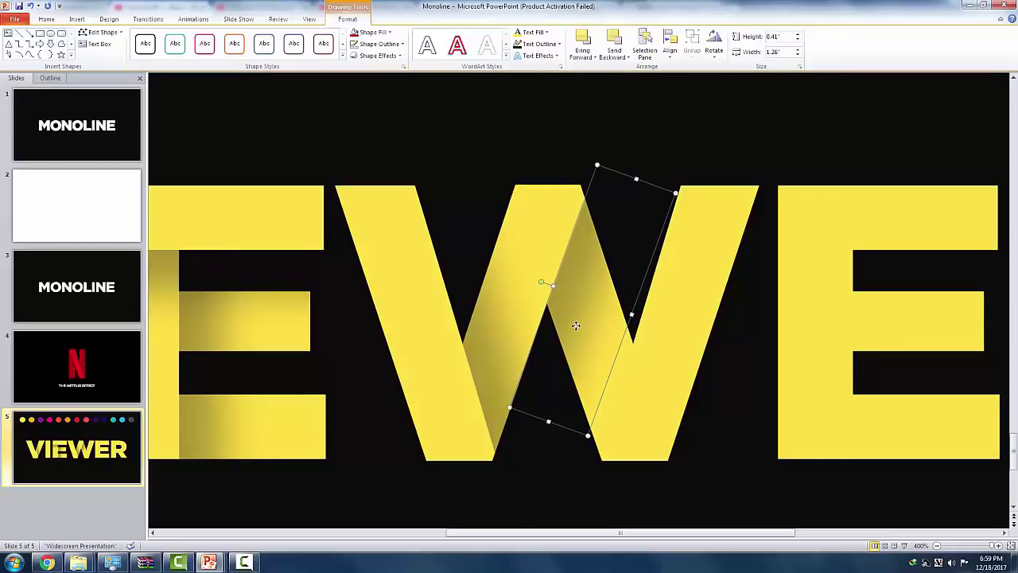
{"action": "key", "text": "ctrl+Right"}
Examine how the shadow rectangles on the W's second and third strokes meet the edges of the neighbouring strokes
{"action": "left_click", "coordinate": [543, 444]}
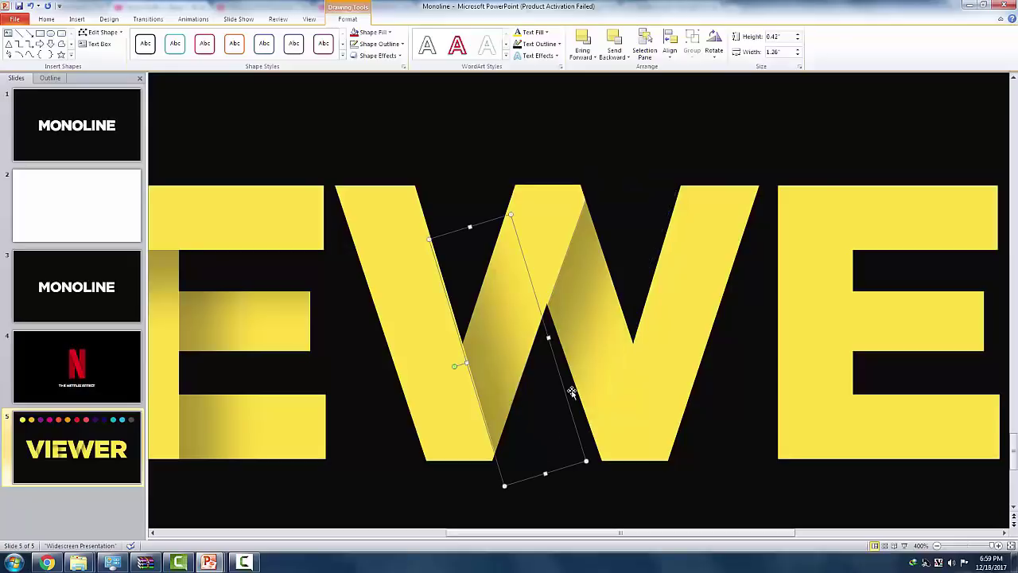
{"action": "left_click", "coordinate": [581, 304]}
{"action": "left_click", "coordinate": [650, 387]}
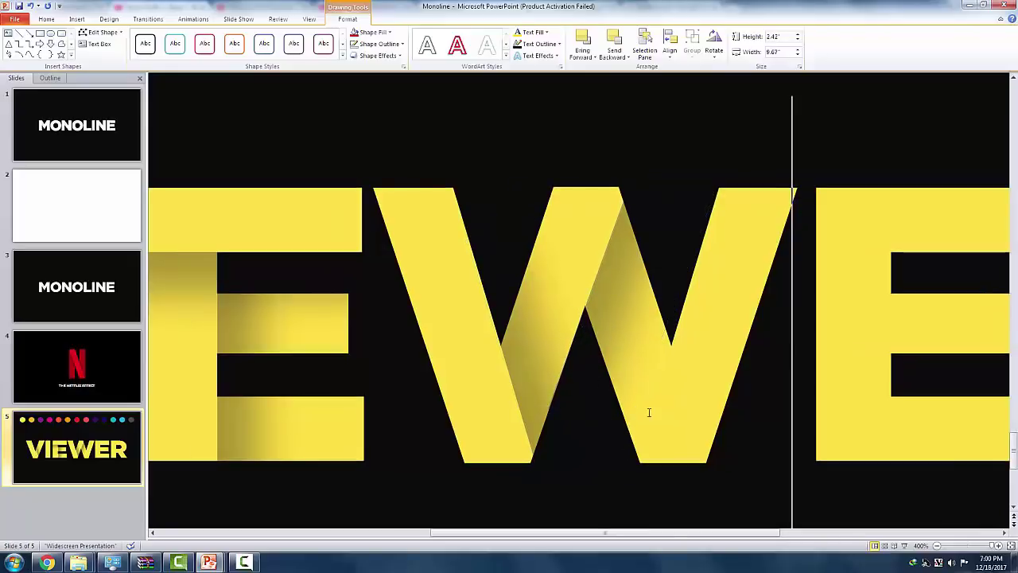
{"action": "left_click", "coordinate": [628, 294]}
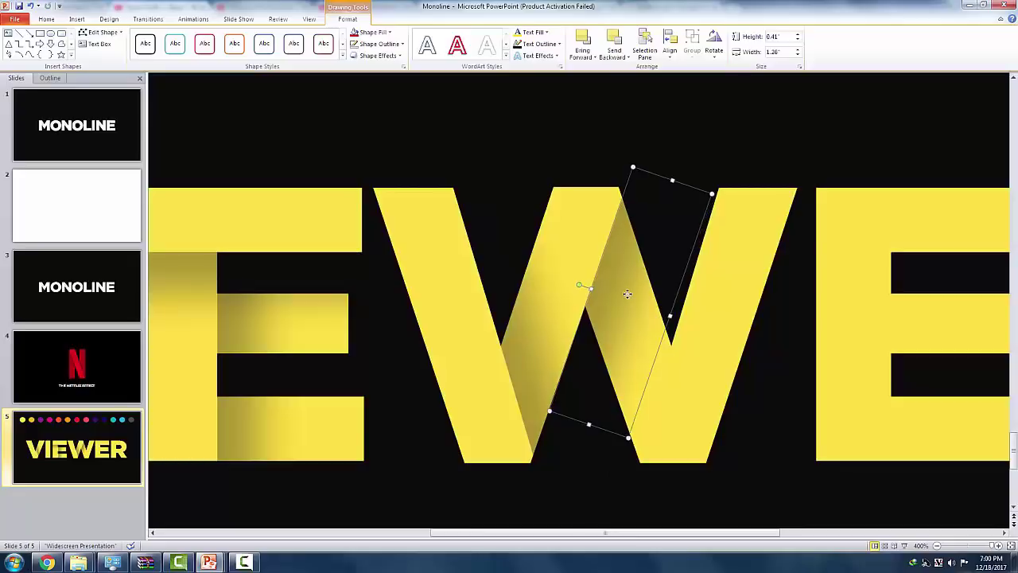
{"action": "left_click", "coordinate": [640, 412]}
{"action": "left_click", "coordinate": [597, 313]}
{"action": "left_click", "coordinate": [667, 412]}
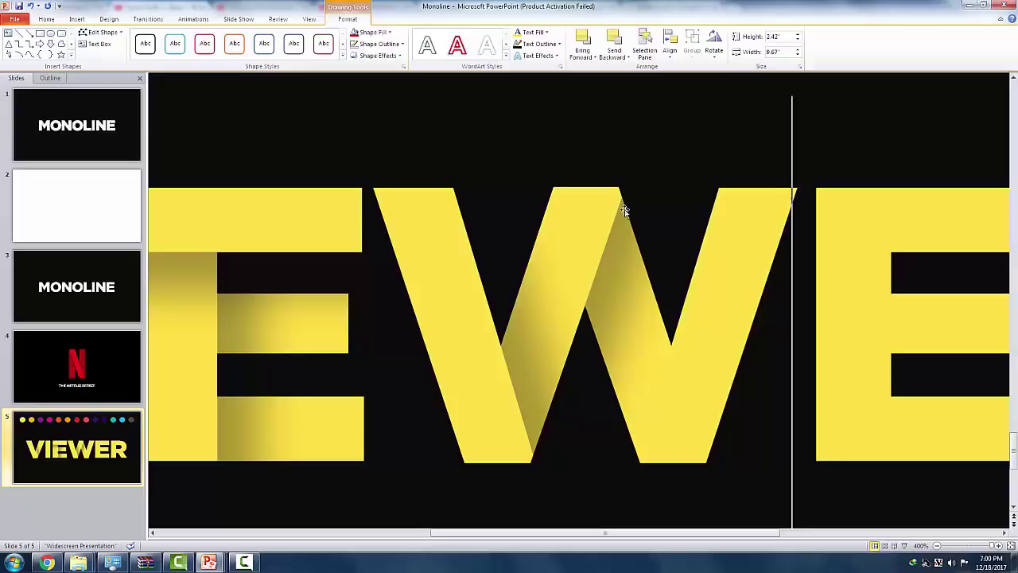
{"action": "scroll", "coordinate": [605, 355], "scroll_direction": "down", "scroll_amount": 3}
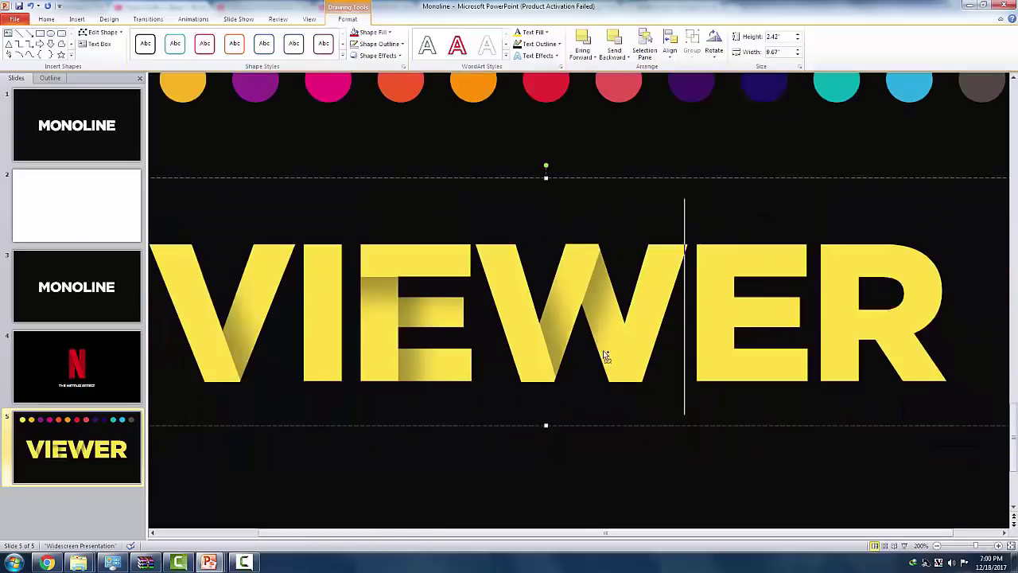
{"action": "left_click", "coordinate": [234, 338]}
{"action": "left_click_drag", "start_coordinate": [275, 366], "coordinate": [652, 336]}
{"action": "scroll", "coordinate": [652, 337], "scroll_direction": "up", "scroll_amount": 3}
{"action": "key", "text": "Delete"}
Duplicate the shadow rectangle of the W's second stroke onto its fourth stroke and nudge the copy against the third stroke's edge
{"action": "left_click", "coordinate": [373, 302]}
{"action": "left_click_drag", "start_coordinate": [381, 356], "coordinate": [549, 356]}
{"action": "key", "text": "ctrl+Right"}
{"action": "key", "text": "ctrl+Right"}
{"action": "key", "text": "ctrl+Right"}
{"action": "key", "text": "ctrl+Right"}
{"action": "key", "text": "ctrl+Right"}
{"action": "key", "text": "ctrl+Left"}
{"action": "key", "text": "ctrl+Left"}
{"action": "left_click", "coordinate": [739, 394]}
{"action": "left_click_drag", "start_coordinate": [716, 391], "coordinate": [708, 386]}
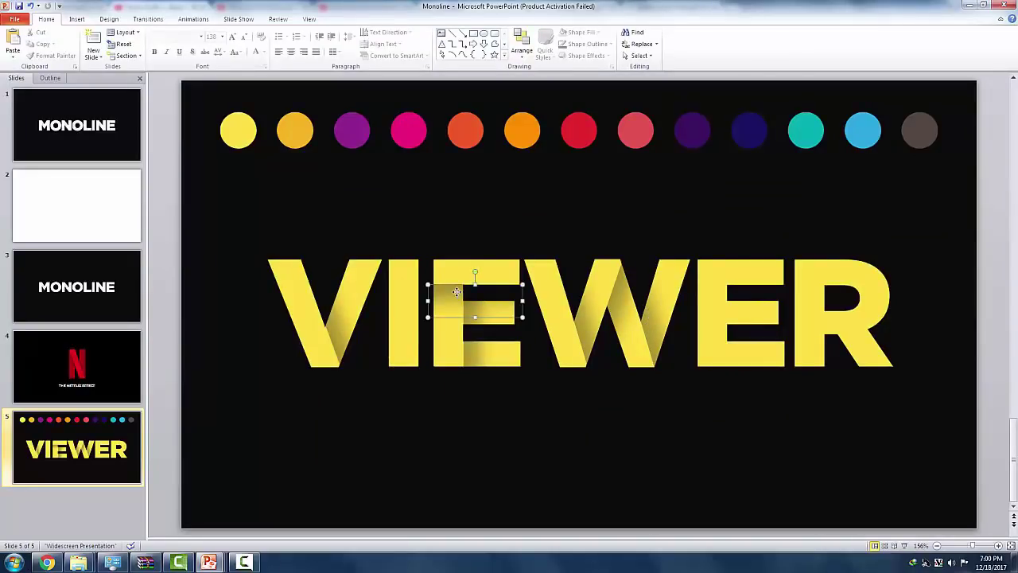
Duplicate both shadow rectangles of the first E onto the second E and nudge the copies left into line with its strokes
{"action": "left_click", "coordinate": [460, 294]}
{"action": "left_click", "coordinate": [476, 358], "text": "shift"}
{"action": "left_click_drag", "start_coordinate": [476, 358], "coordinate": [744, 349]}
{"action": "scroll", "coordinate": [745, 350], "scroll_direction": "up", "scroll_amount": 5}
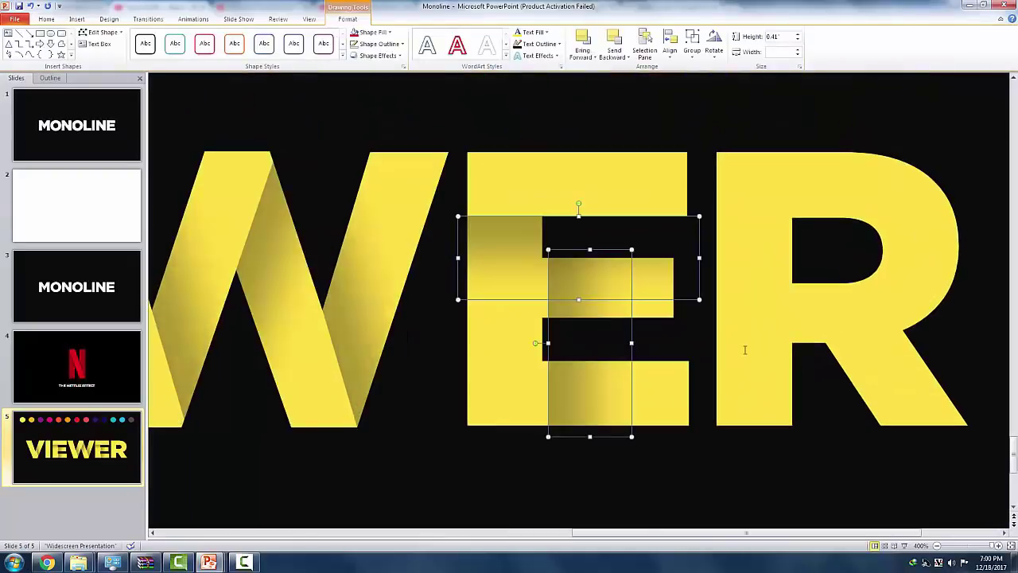
{"action": "key", "text": "ctrl+Left"}
{"action": "key", "text": "ctrl+Left"}
{"action": "key", "text": "ctrl+Left"}
{"action": "key", "text": "ctrl+Left"}
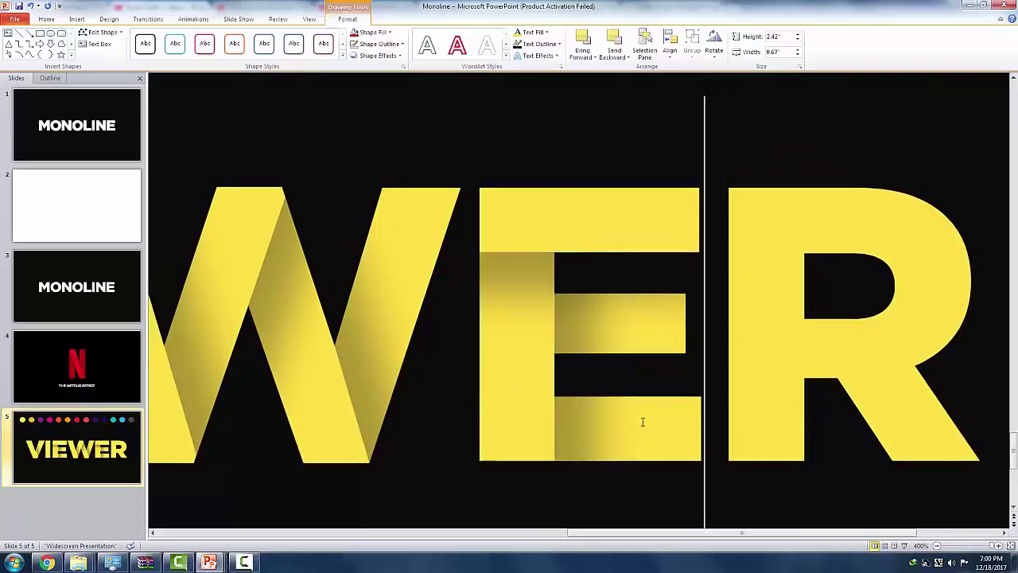
{"action": "left_click", "coordinate": [588, 328]}
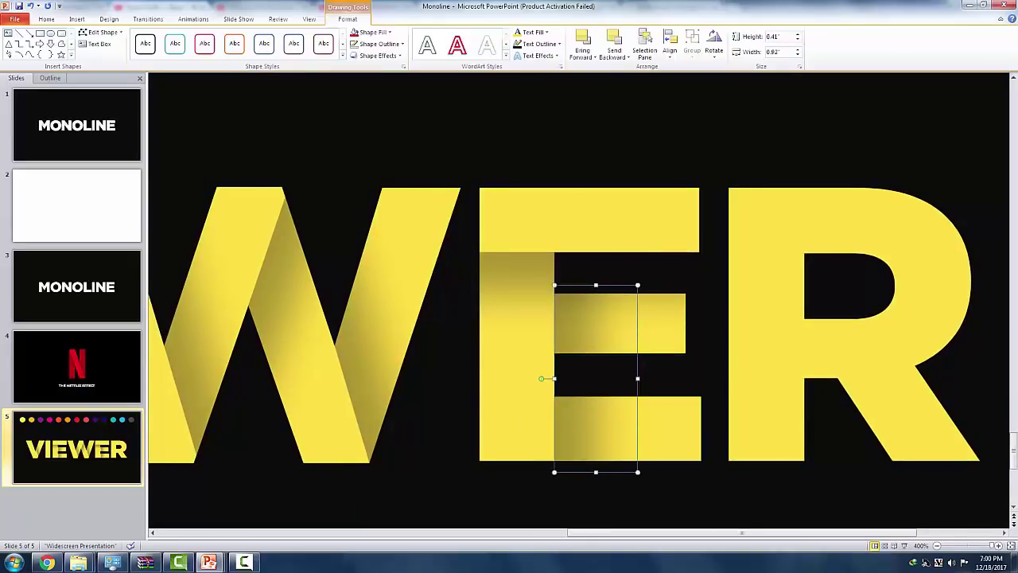
{"action": "left_click", "coordinate": [807, 361]}
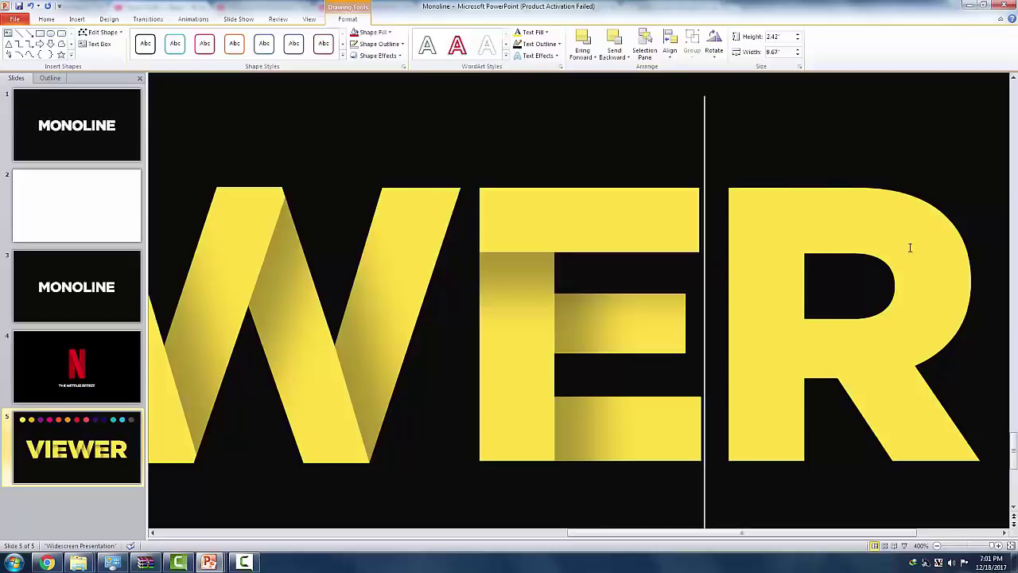
Duplicate the second E's upper shadow rectangle and move the copy onto the R's stem, just below its upper bar
{"action": "left_click", "coordinate": [519, 297]}
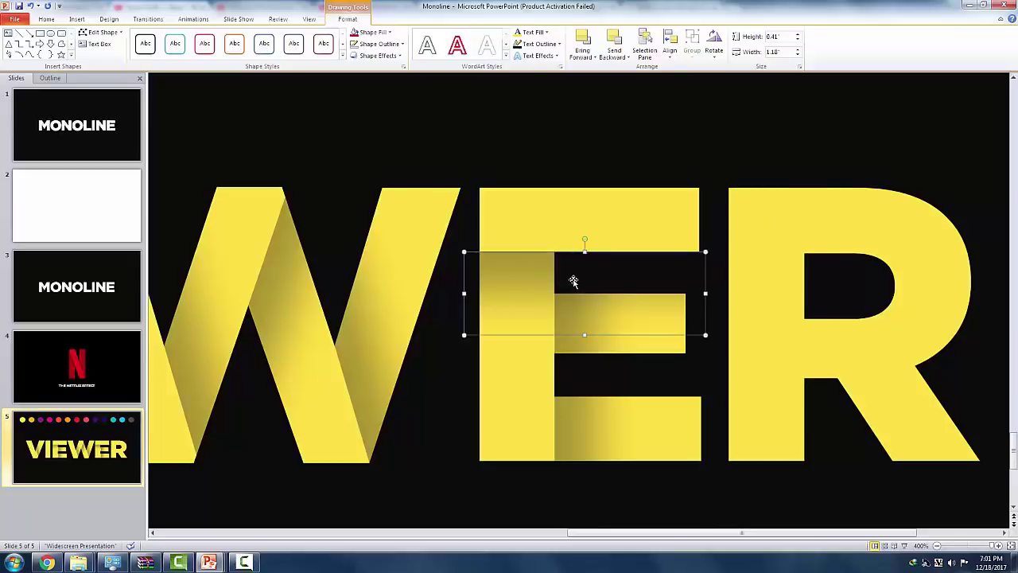
{"action": "key", "text": "ctrl+d"}
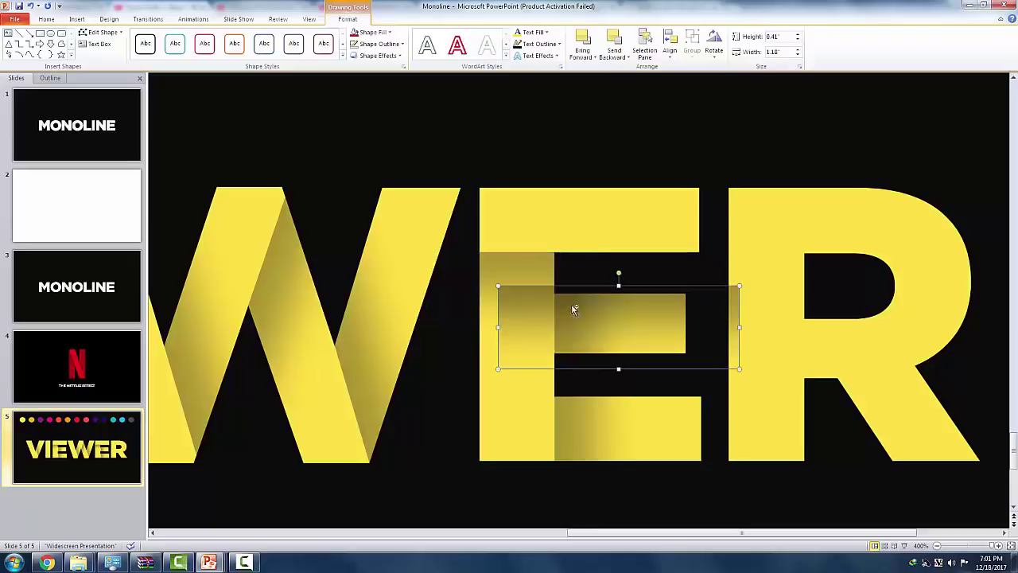
{"action": "left_click_drag", "start_coordinate": [563, 312], "coordinate": [758, 287]}
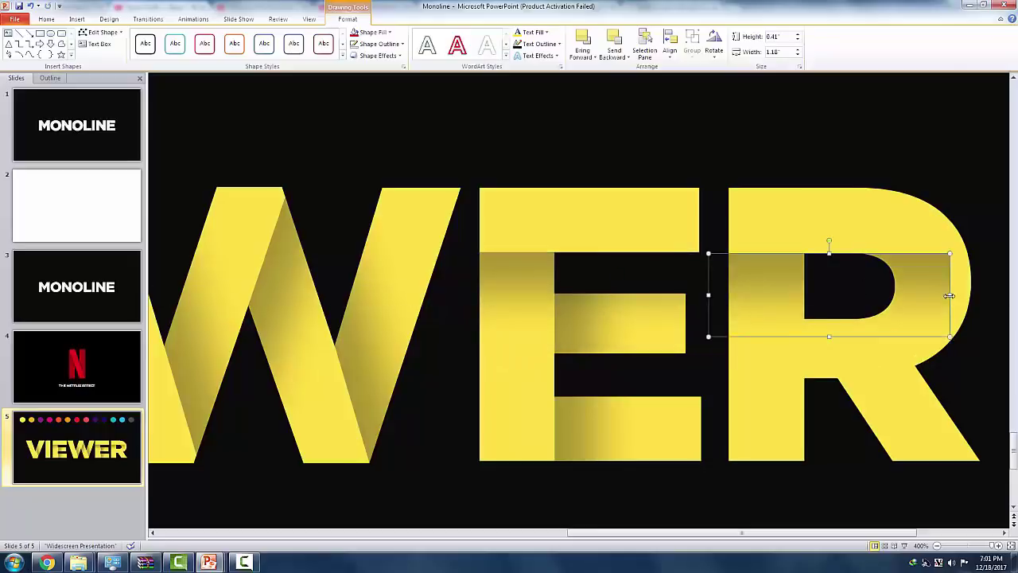
Resize the R's stem shadow to about 0.5 in wide and 0.32 in high so that it only covers the stem
{"action": "left_click_drag", "start_coordinate": [949, 295], "coordinate": [838, 295]}
{"action": "scroll", "coordinate": [596, 303], "scroll_direction": "right", "scroll_amount": 3}
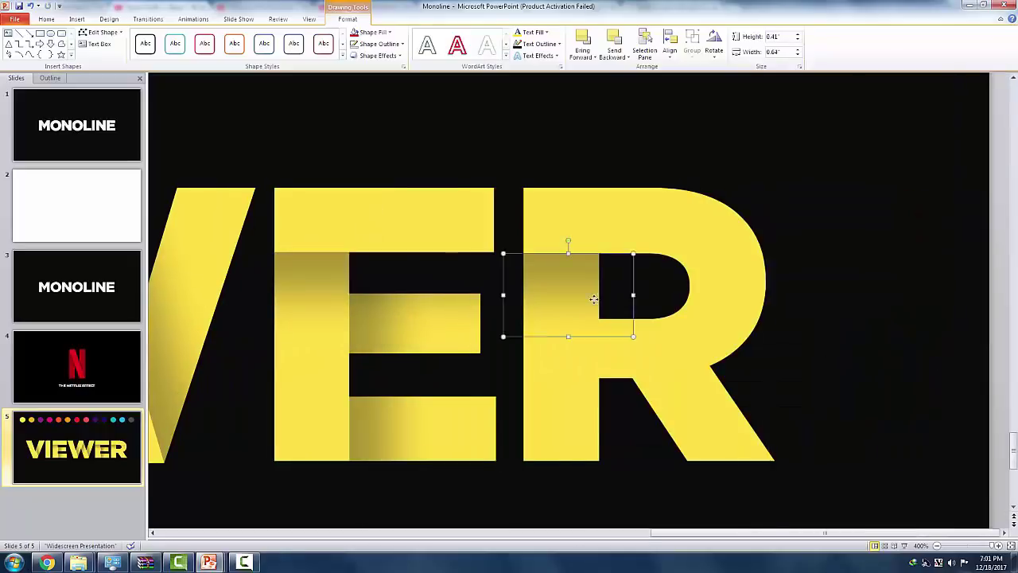
{"action": "left_click_drag", "start_coordinate": [568, 336], "coordinate": [591, 319]}
{"action": "left_click_drag", "start_coordinate": [502, 287], "coordinate": [513, 287]}
{"action": "left_click_drag", "start_coordinate": [634, 286], "coordinate": [616, 287]}
{"action": "left_click", "coordinate": [654, 288]}
{"action": "left_click", "coordinate": [557, 283]}
{"action": "left_click", "coordinate": [786, 332]}
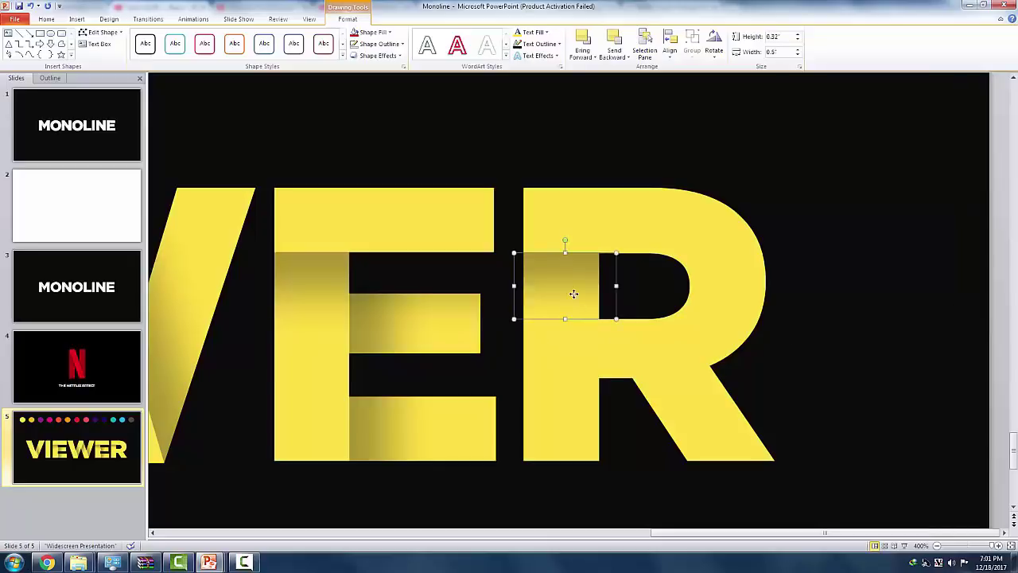
{"action": "left_click", "coordinate": [808, 333]}
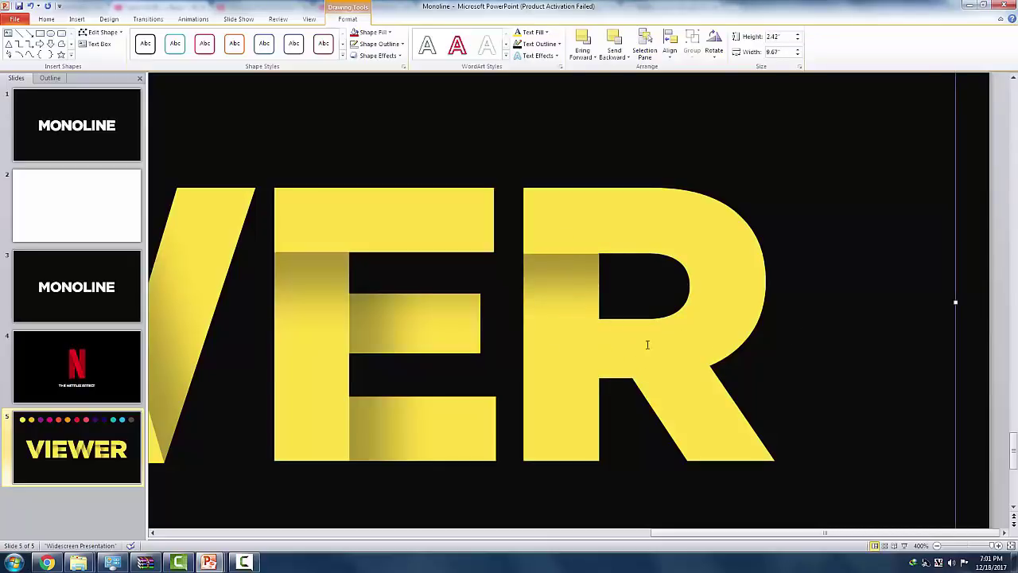
Duplicate the R's stem shadow onto its diagonal leg, about 0.67 in wide, and edit its points so the upper edge follows the bowl's curve
{"action": "left_click", "coordinate": [569, 267]}
{"action": "left_click_drag", "start_coordinate": [569, 266], "coordinate": [752, 412]}
{"action": "right_click", "coordinate": [717, 403]}
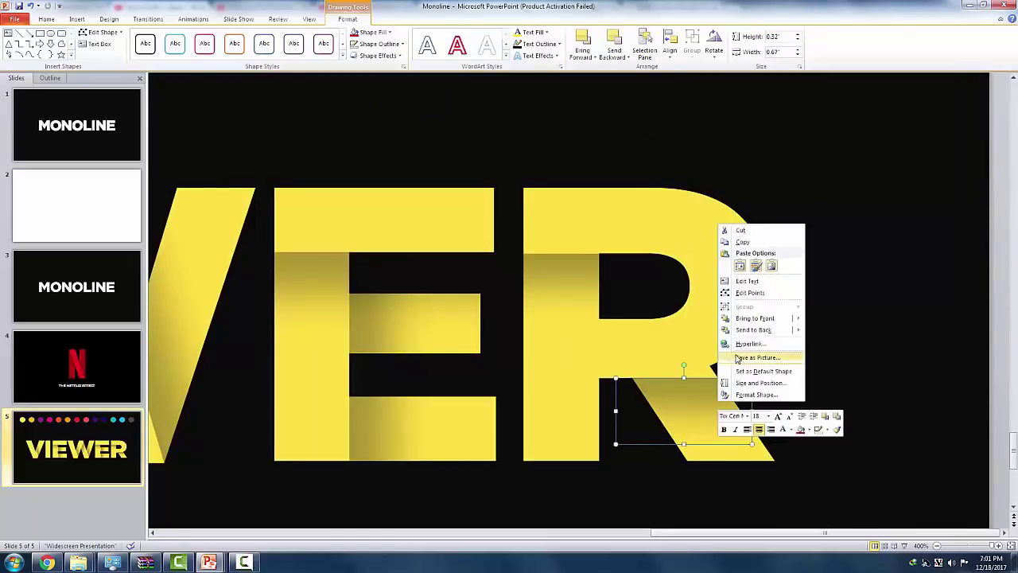
{"action": "left_click", "coordinate": [747, 297]}
{"action": "left_click_drag", "start_coordinate": [752, 378], "coordinate": [711, 367]}
{"action": "scroll", "coordinate": [725, 392], "scroll_direction": "down", "scroll_amount": 3}
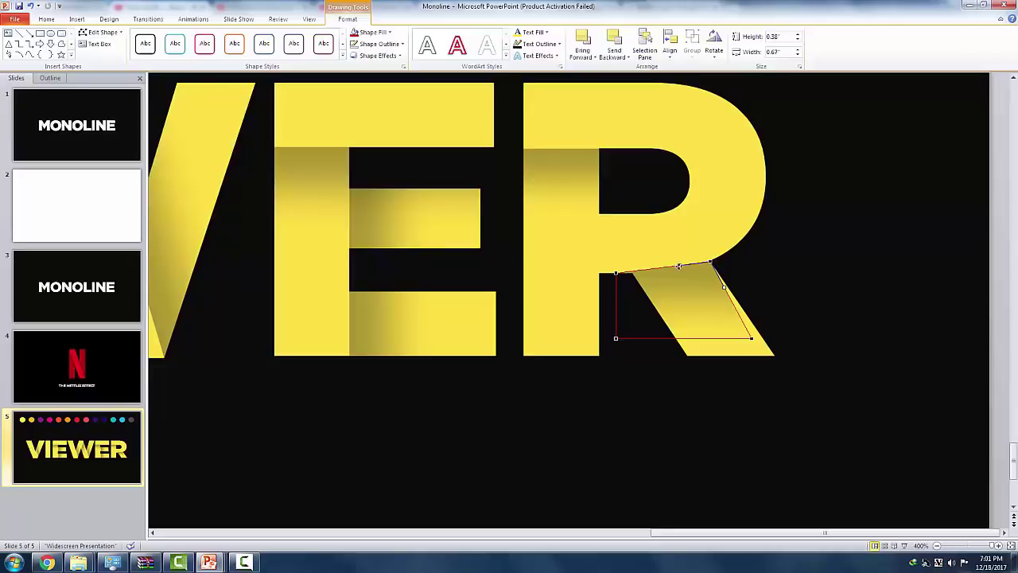
{"action": "left_click_drag", "start_coordinate": [679, 266], "coordinate": [616, 272]}
{"action": "left_click", "coordinate": [615, 274]}
{"action": "left_click", "coordinate": [683, 391]}
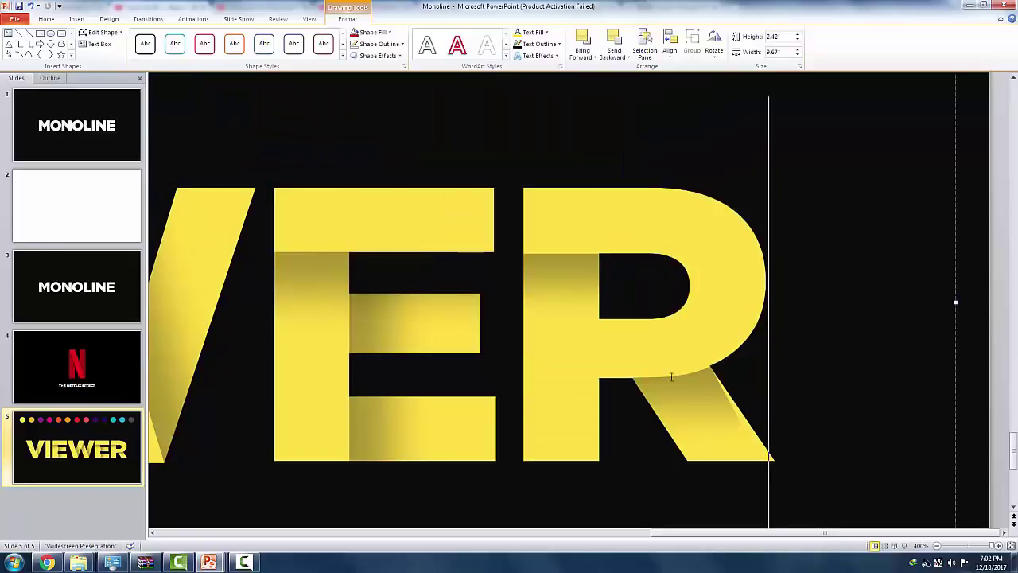
Refine the upper-right point of the R's leg shadow so that it sits where the bowl meets the leg
{"action": "left_click", "coordinate": [697, 412]}
{"action": "right_click", "coordinate": [697, 412]}
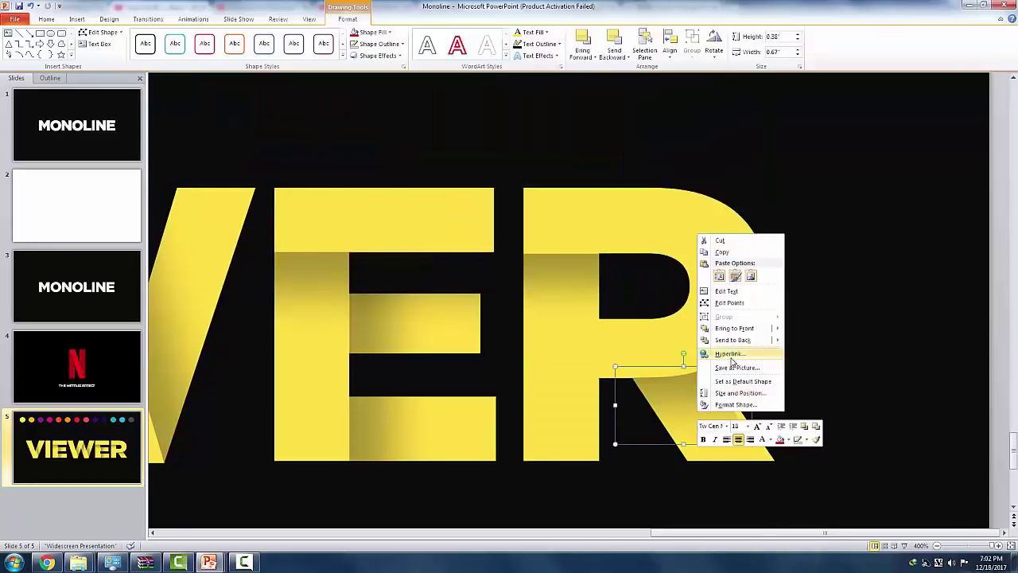
{"action": "left_click", "coordinate": [730, 303]}
{"action": "mouse_move", "coordinate": [710, 367]}
{"action": "left_mouse_down"}
{"action": "mouse_move", "coordinate": [698, 359]}
{"action": "mouse_move", "coordinate": [711, 366]}
{"action": "left_mouse_up"}
{"action": "left_click", "coordinate": [776, 404]}
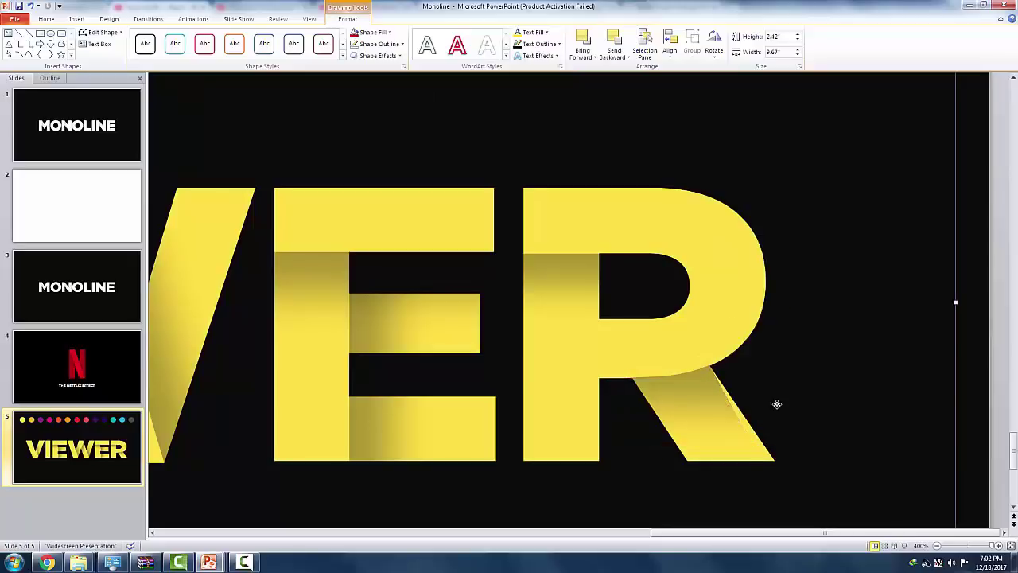
{"action": "left_click", "coordinate": [689, 407]}
{"action": "right_click", "coordinate": [688, 405]}
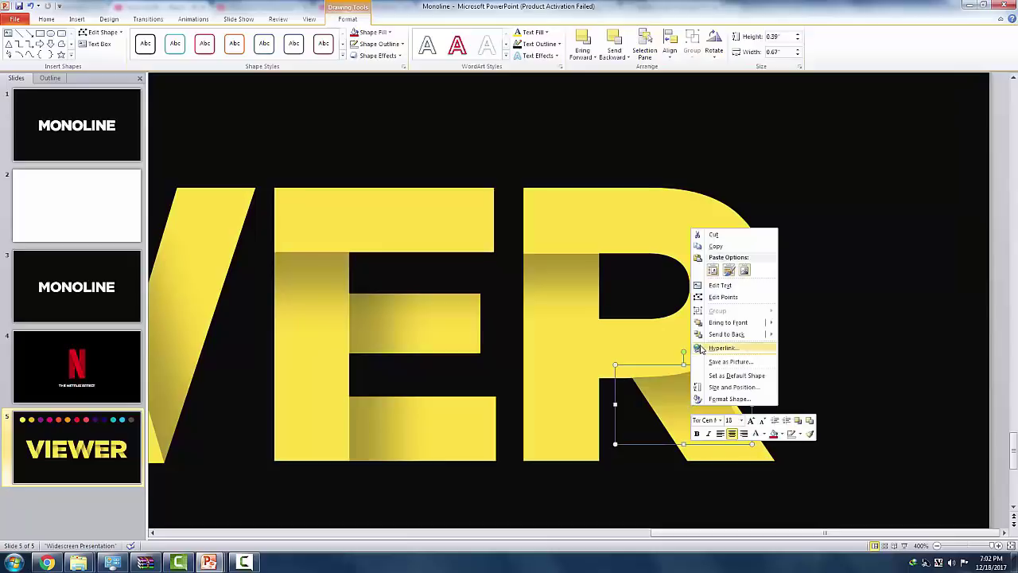
{"action": "left_click", "coordinate": [718, 300]}
{"action": "left_click_drag", "start_coordinate": [707, 365], "coordinate": [710, 366]}
{"action": "left_click", "coordinate": [700, 396]}
{"action": "left_click", "coordinate": [695, 405]}
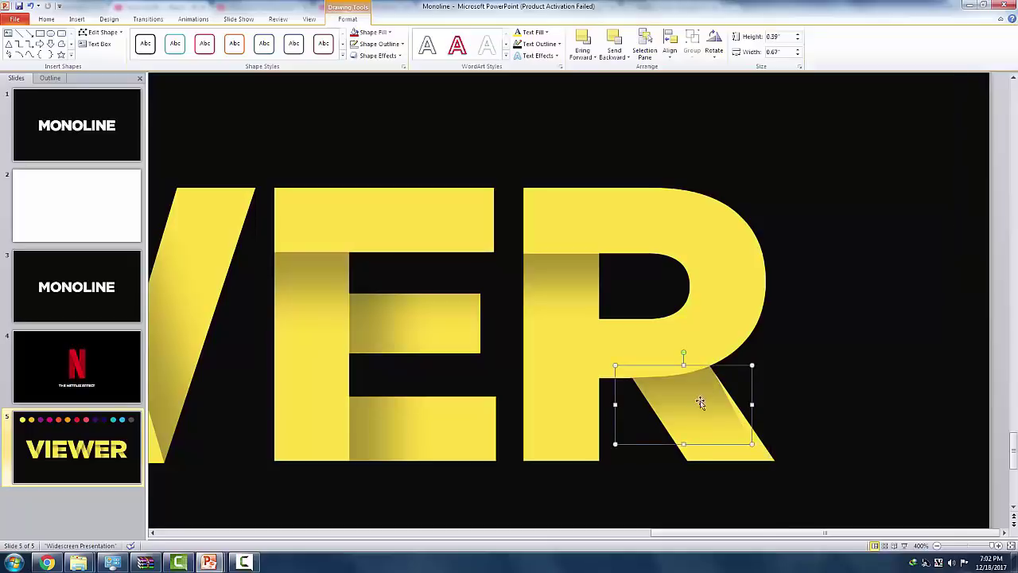
Edit the points of the R's leg shadow, moving its lower-right corner outward to cover the leg's full width
{"action": "right_click", "coordinate": [708, 405]}
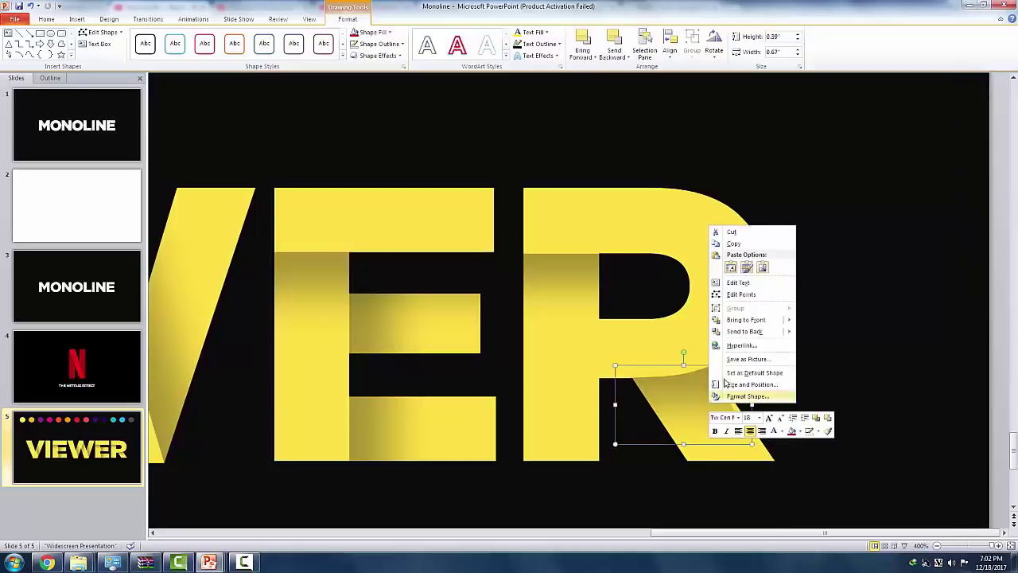
{"action": "left_click", "coordinate": [747, 298]}
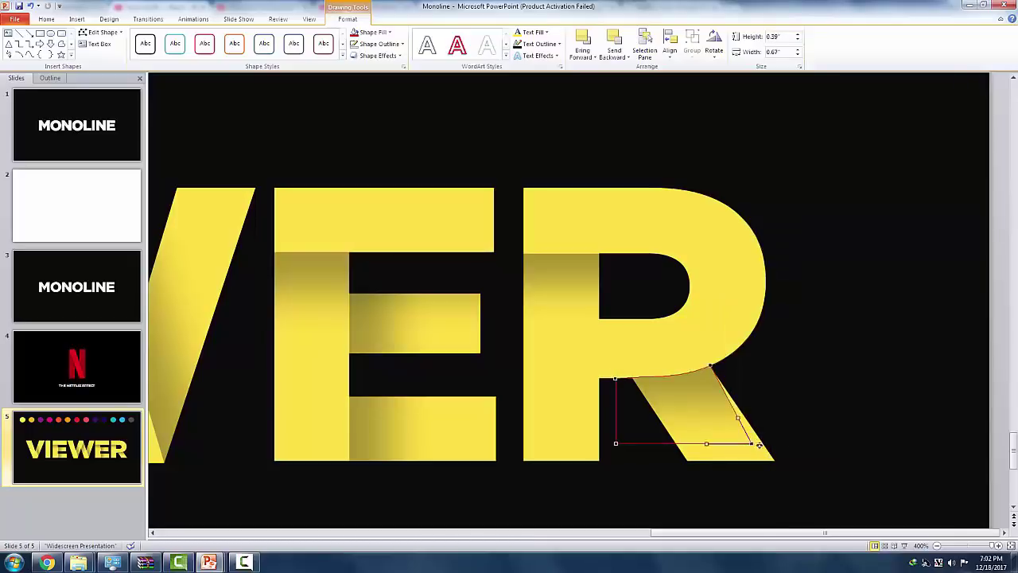
{"action": "left_click_drag", "start_coordinate": [761, 446], "coordinate": [771, 443]}
{"action": "left_click", "coordinate": [811, 447]}
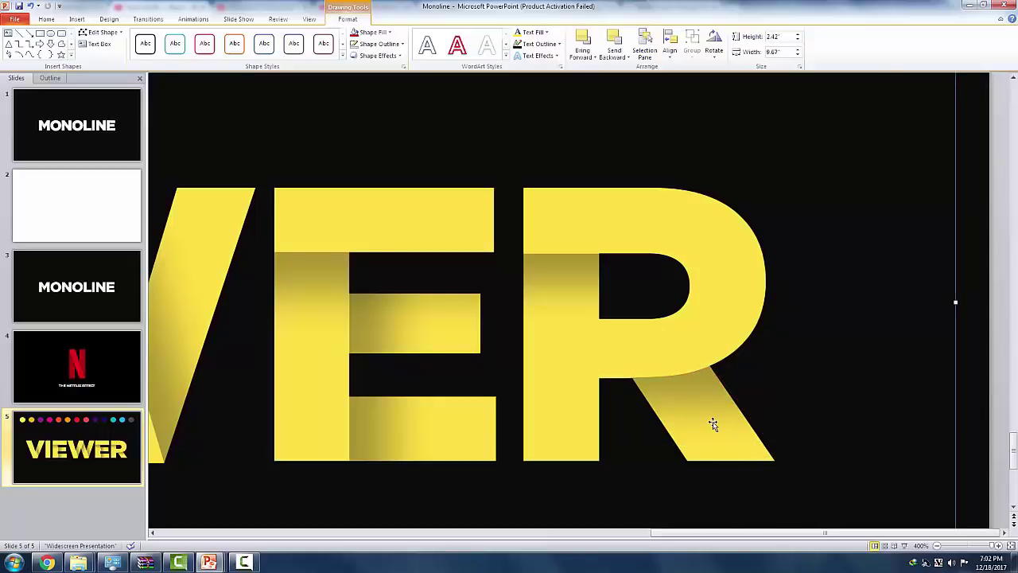
{"action": "scroll", "coordinate": [715, 427], "scroll_direction": "down", "scroll_amount": 6}
{"action": "left_click", "coordinate": [734, 454]}
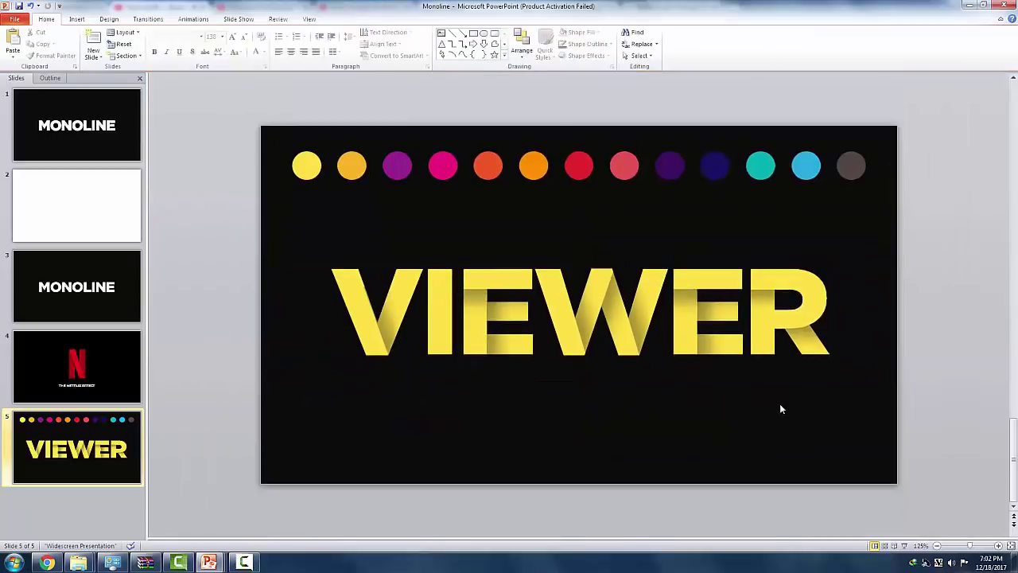
Duplicate the R's stem shadow, rotate the copy to a vertical orientation, and place it on the bowl's lower arm beside the stem
{"action": "scroll", "coordinate": [780, 408], "scroll_direction": "up", "scroll_amount": 6}
{"action": "left_click_drag", "start_coordinate": [686, 534], "coordinate": [844, 534]}
{"action": "left_click_drag", "start_coordinate": [805, 280], "coordinate": [802, 403]}
{"action": "scroll", "coordinate": [782, 408], "scroll_direction": "down", "scroll_amount": 5}
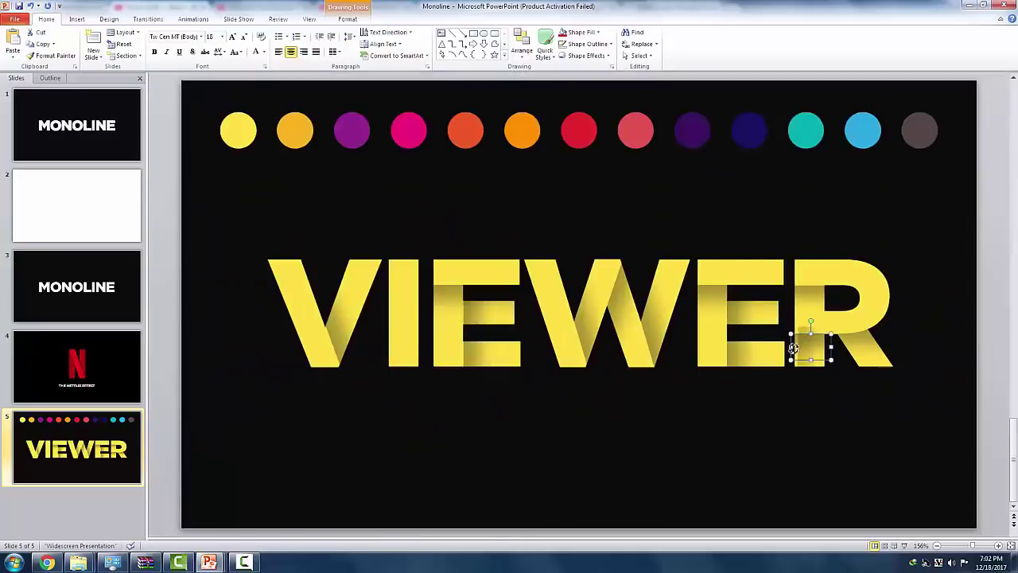
{"action": "left_click_drag", "start_coordinate": [793, 349], "coordinate": [832, 333]}
{"action": "scroll", "coordinate": [828, 412], "scroll_direction": "up", "scroll_amount": 5}
{"action": "left_click", "coordinate": [828, 413]}
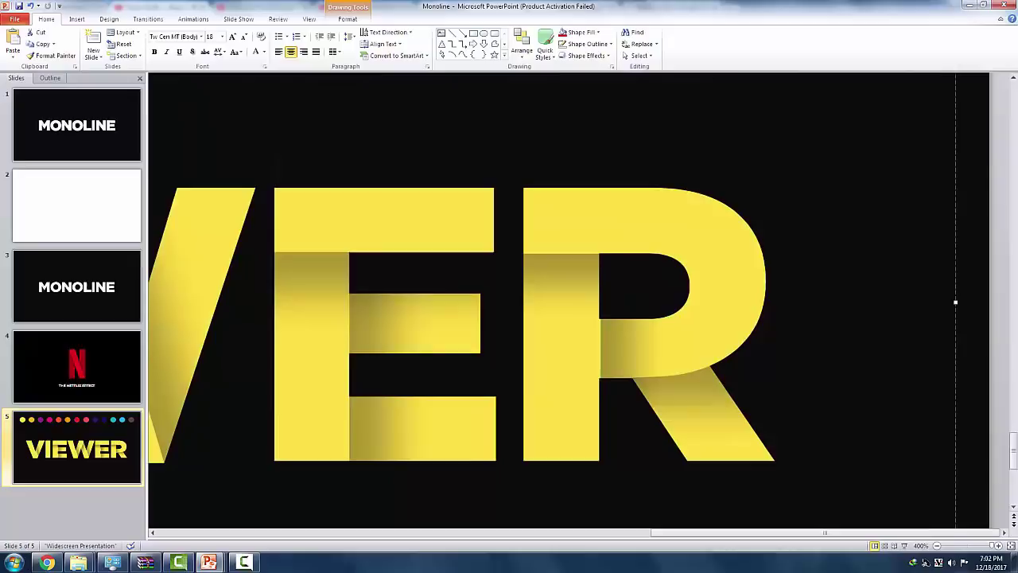
Nudge the shadow on the R's lower arm left until it meets the stem's edge
{"action": "left_click", "coordinate": [634, 367]}
{"action": "key", "text": "ctrl+Left"}
{"action": "key", "text": "ctrl+Left"}
{"action": "left_click", "coordinate": [874, 364]}
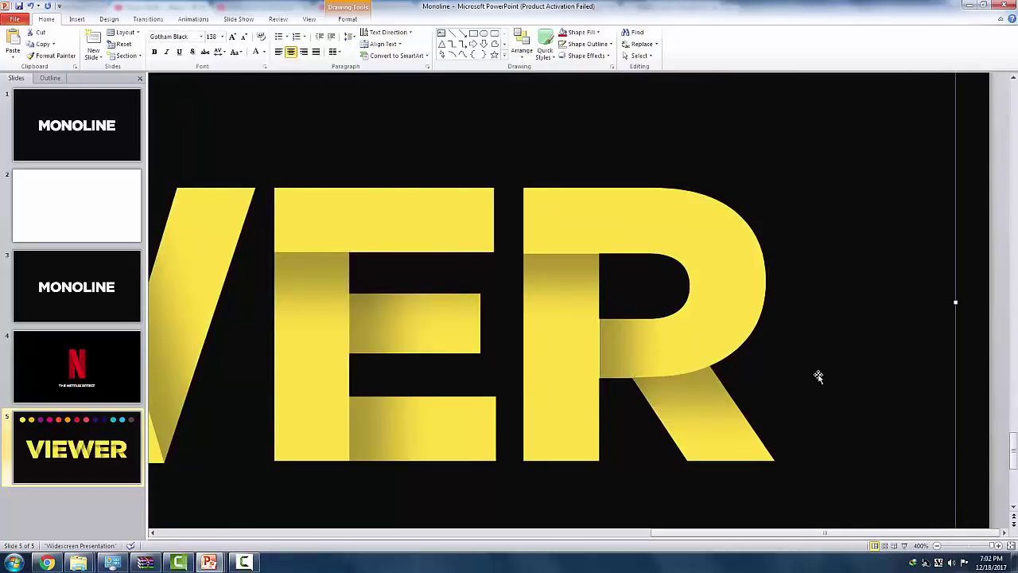
{"action": "left_click", "coordinate": [637, 358]}
{"action": "left_click", "coordinate": [862, 389]}
{"action": "scroll", "coordinate": [684, 372], "scroll_direction": "down", "scroll_amount": 5}
{"action": "left_click", "coordinate": [735, 425]}
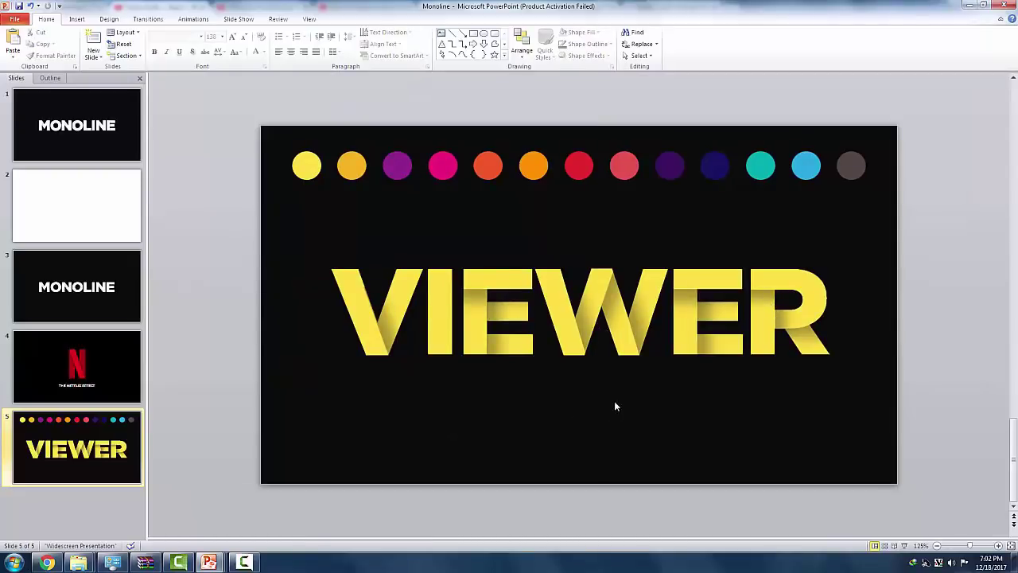
Copy the VIEWER text with all its shadow shapes, add a new slide, and paste the artwork there as a picture
{"action": "left_click_drag", "start_coordinate": [889, 385], "coordinate": [211, 185]}
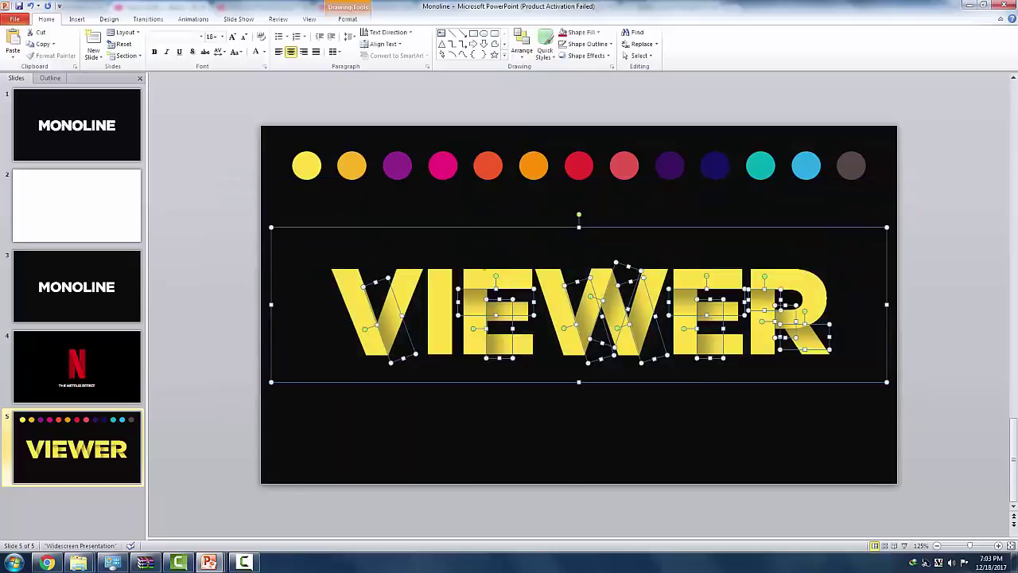
{"action": "key", "text": "ctrl+m"}
{"action": "left_click", "coordinate": [8, 56]}
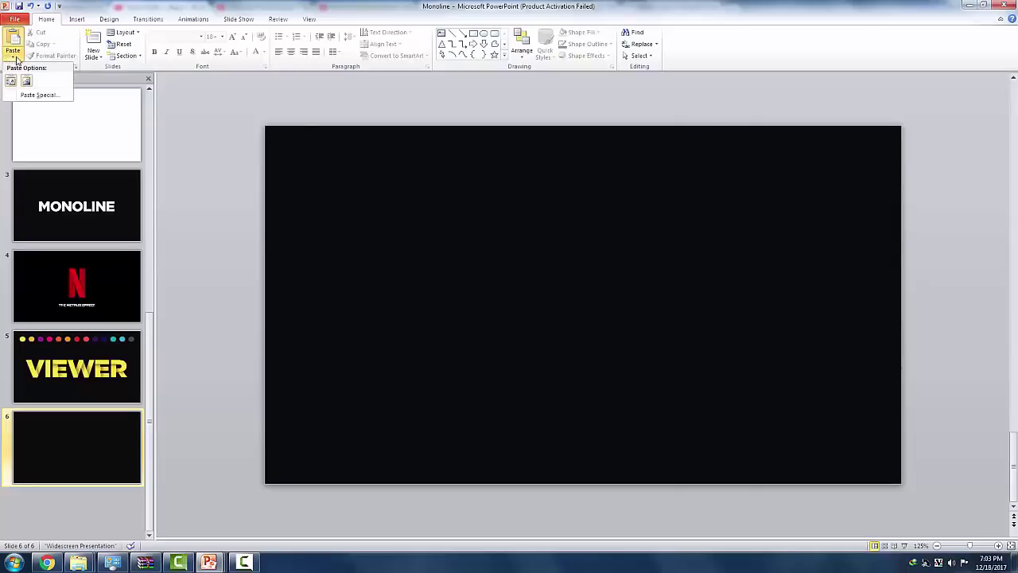
{"action": "left_click", "coordinate": [26, 80]}
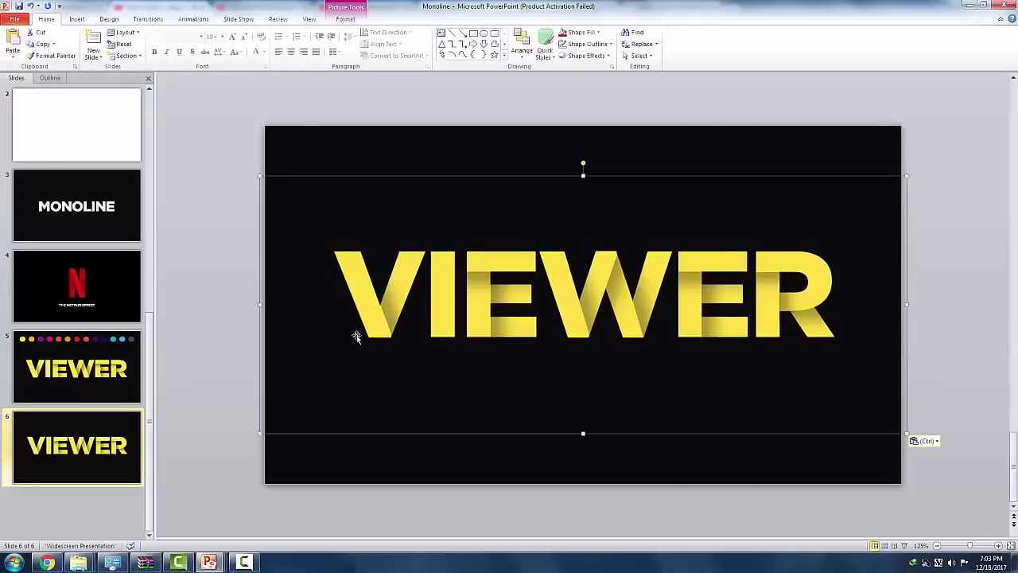
Shrink the pasted VIEWER picture proportionally around its centre until the word spans about a third of the slide's width
{"action": "scroll", "coordinate": [428, 342], "scroll_direction": "up", "scroll_amount": 5}
{"action": "scroll", "coordinate": [424, 454], "scroll_direction": "left", "scroll_amount": 3}
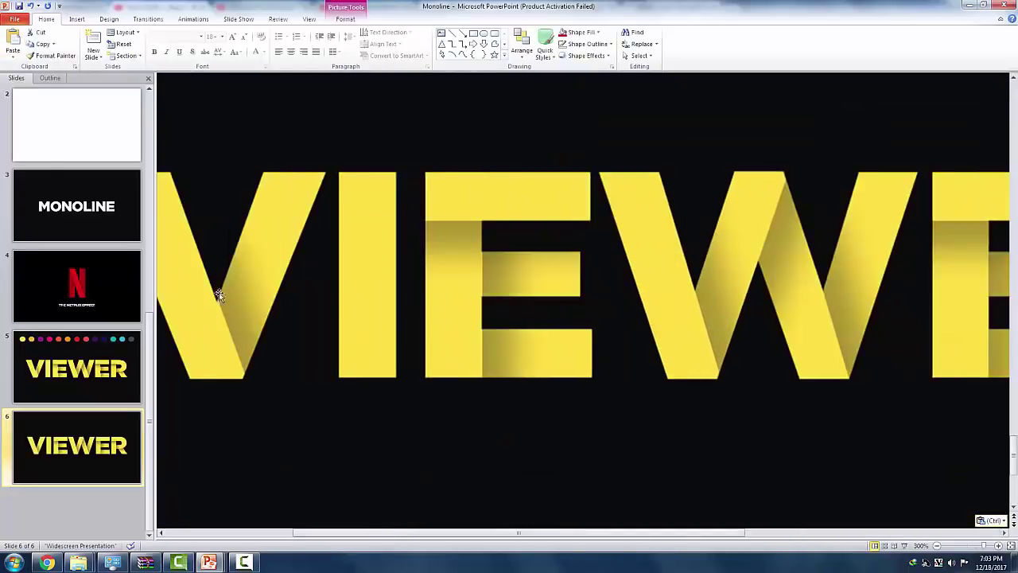
{"action": "scroll", "coordinate": [475, 204], "scroll_direction": "down", "scroll_amount": 4}
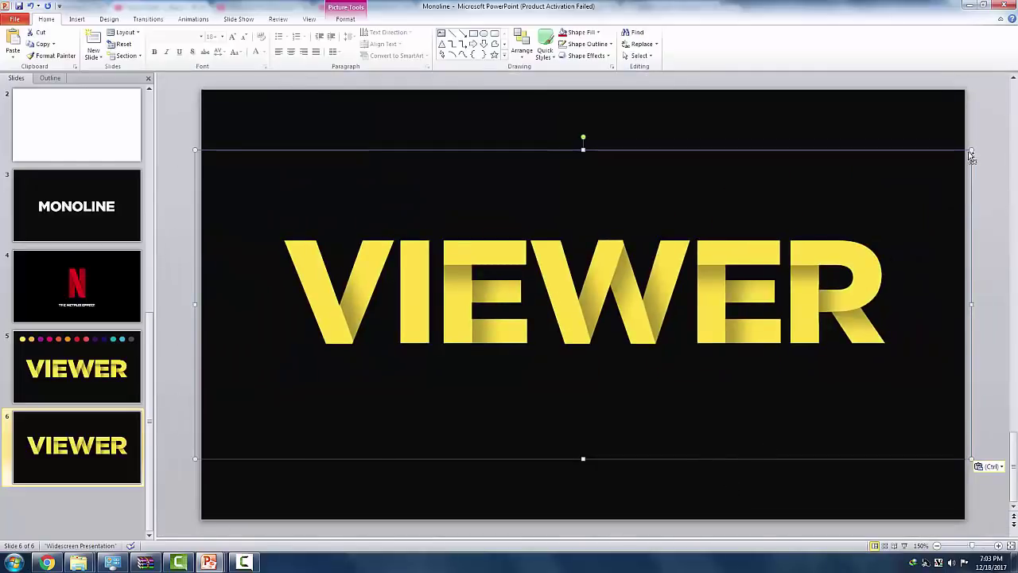
{"action": "left_click_drag", "start_coordinate": [971, 147], "coordinate": [809, 184]}
{"action": "left_click", "coordinate": [810, 185]}
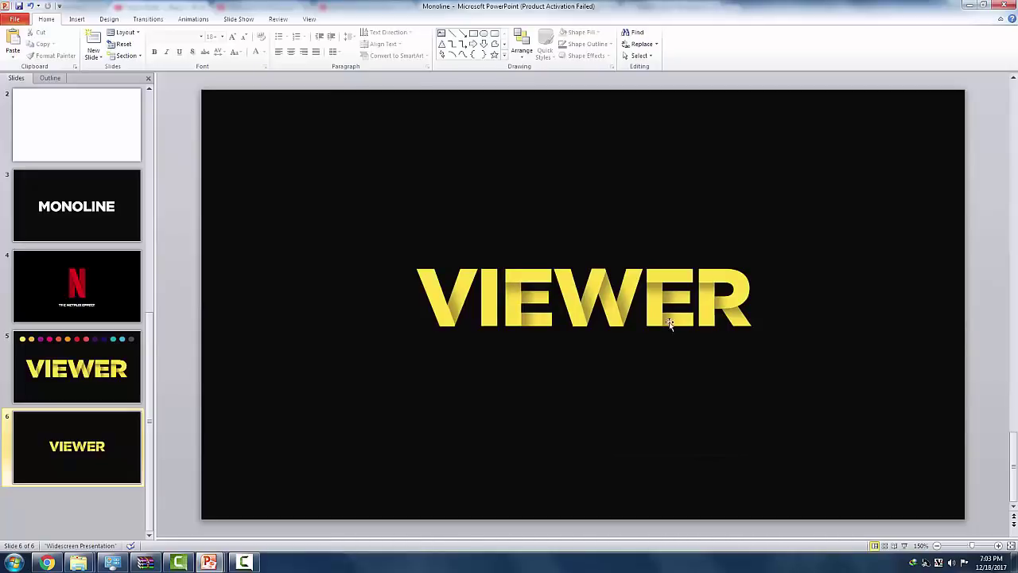
{"action": "left_click", "coordinate": [727, 334]}
{"action": "left_click_drag", "start_coordinate": [799, 392], "coordinate": [827, 357]}
{"action": "left_click", "coordinate": [827, 356]}
{"action": "left_click", "coordinate": [587, 286]}
{"action": "scroll", "coordinate": [587, 286], "scroll_direction": "down", "scroll_amount": 4}
{"action": "left_click", "coordinate": [820, 383]}
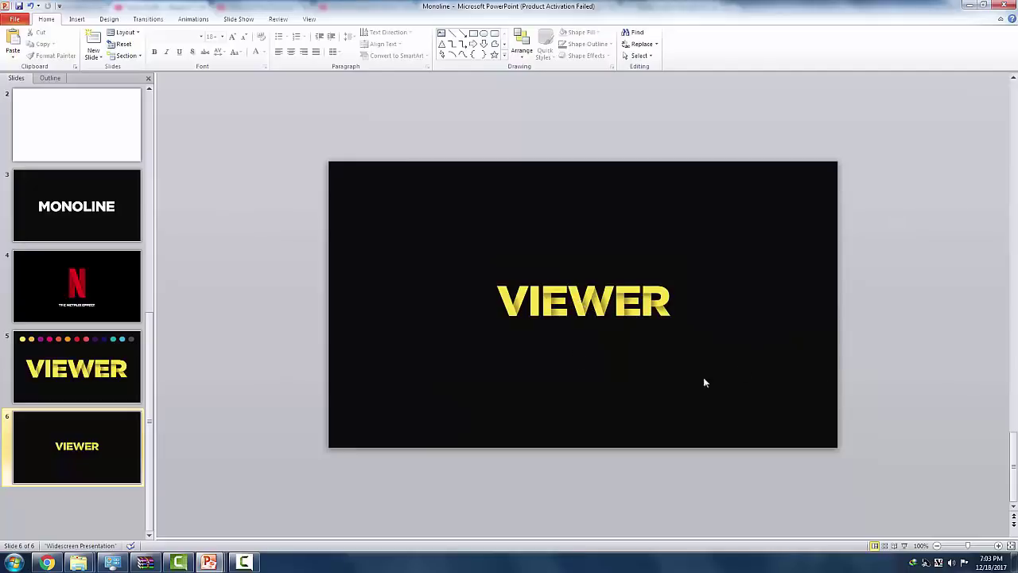
{"action": "left_click", "coordinate": [632, 304]}
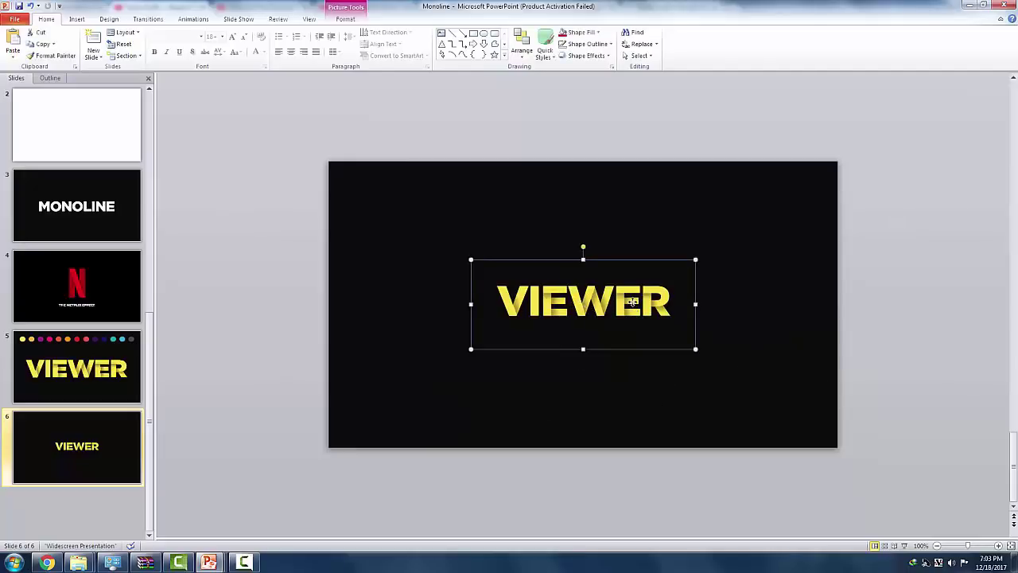
{"action": "scroll", "coordinate": [634, 306], "scroll_direction": "up", "scroll_amount": 5}
{"action": "scroll", "coordinate": [635, 307], "scroll_direction": "up", "scroll_amount": 5}
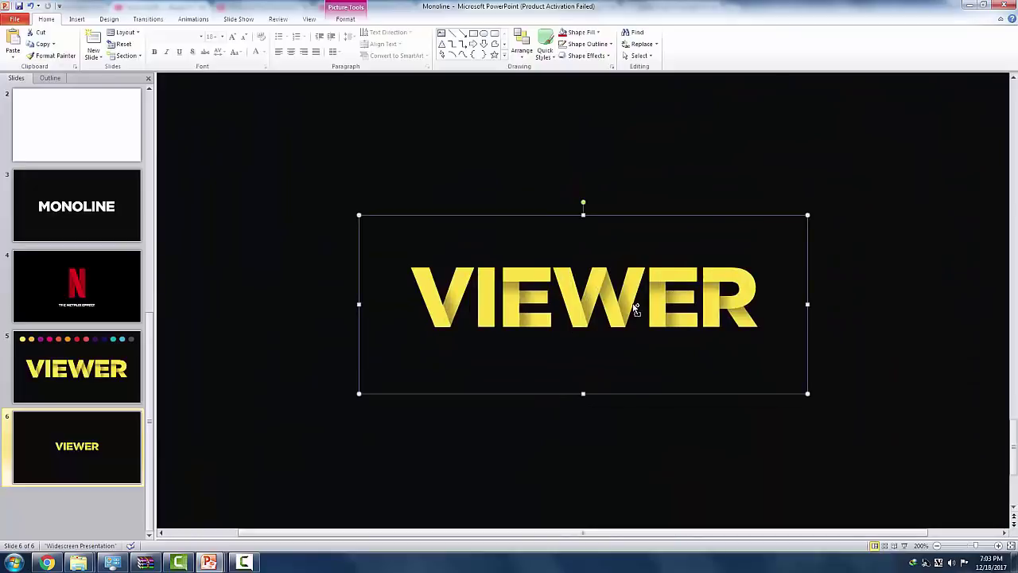
{"action": "scroll", "coordinate": [632, 312], "scroll_direction": "down", "scroll_amount": 5}
{"action": "left_click", "coordinate": [614, 411]}
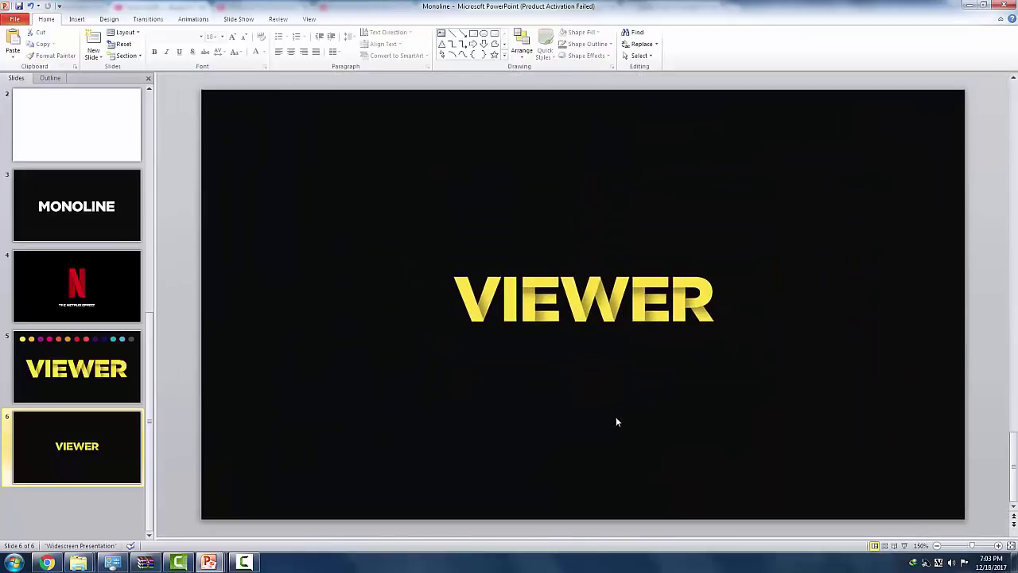
Add a text box just below VIEWER reading THANK YOU, formatted in white Gotham Black
{"action": "left_click", "coordinate": [78, 20]}
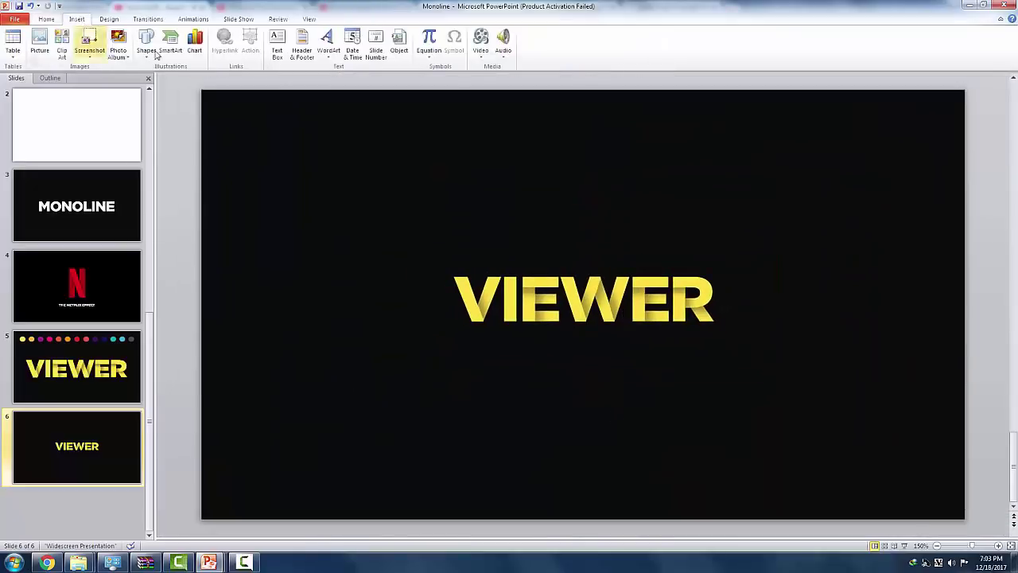
{"action": "left_click", "coordinate": [277, 44]}
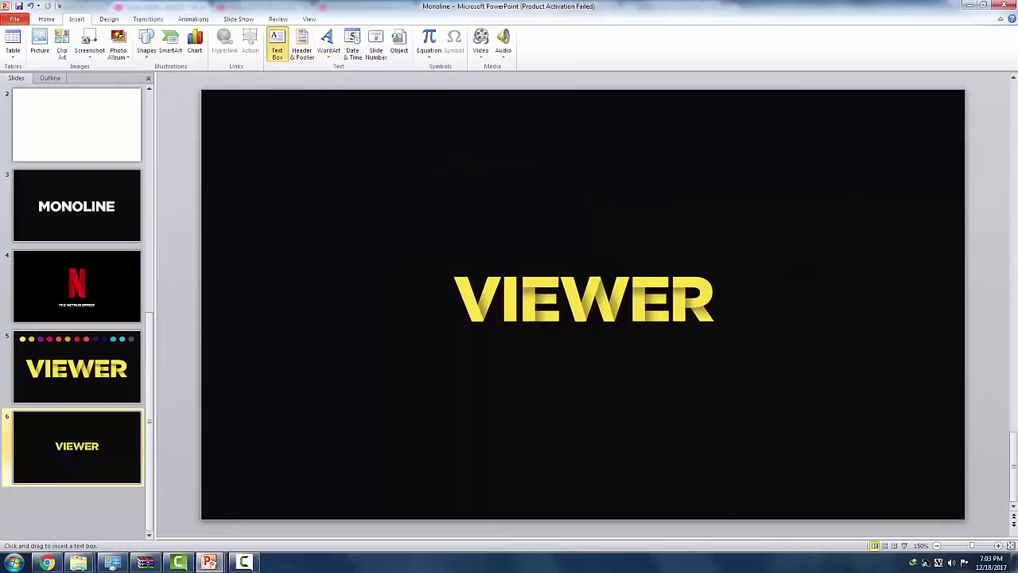
{"action": "left_click_drag", "start_coordinate": [455, 343], "coordinate": [705, 373]}
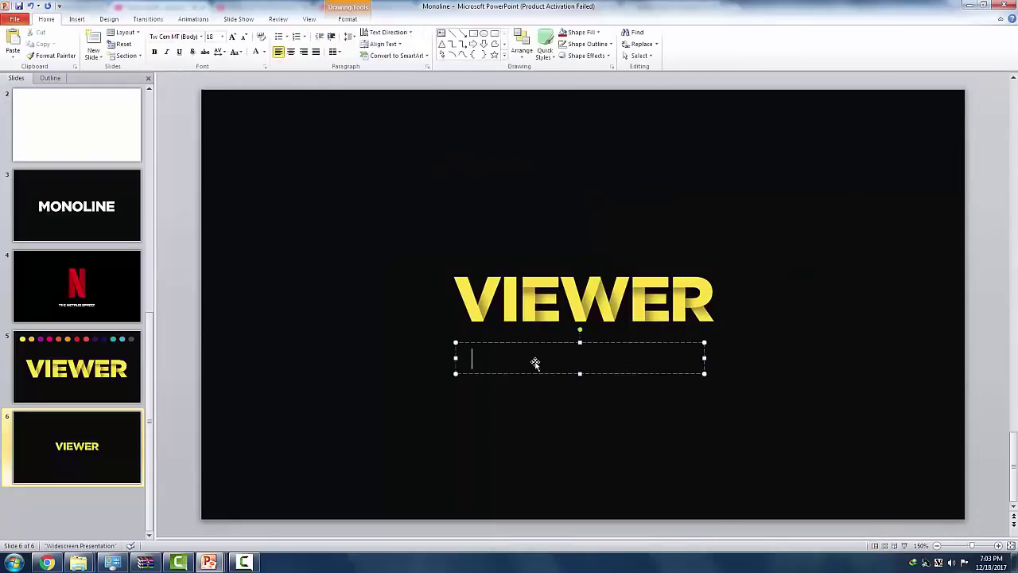
{"action": "key", "text": "ctrl+a"}
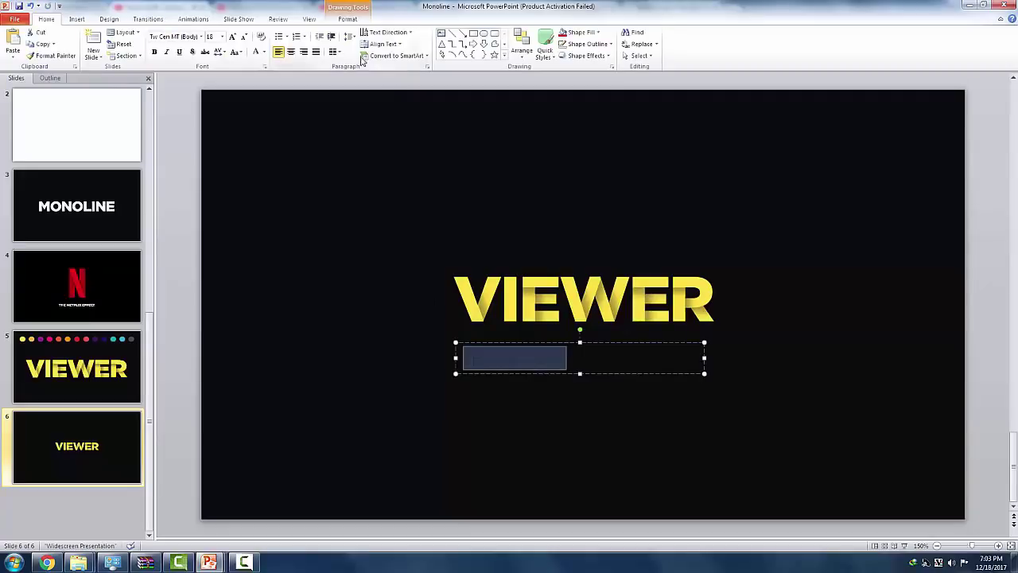
{"action": "left_click", "coordinate": [255, 51]}
{"action": "left_click", "coordinate": [160, 37]}
{"action": "type", "text": "Gotham Black"}
{"action": "key", "text": "Return"}
Centre the THANK YOU text box horizontally on the slide and centre its text within the box
{"action": "left_click", "coordinate": [348, 18]}
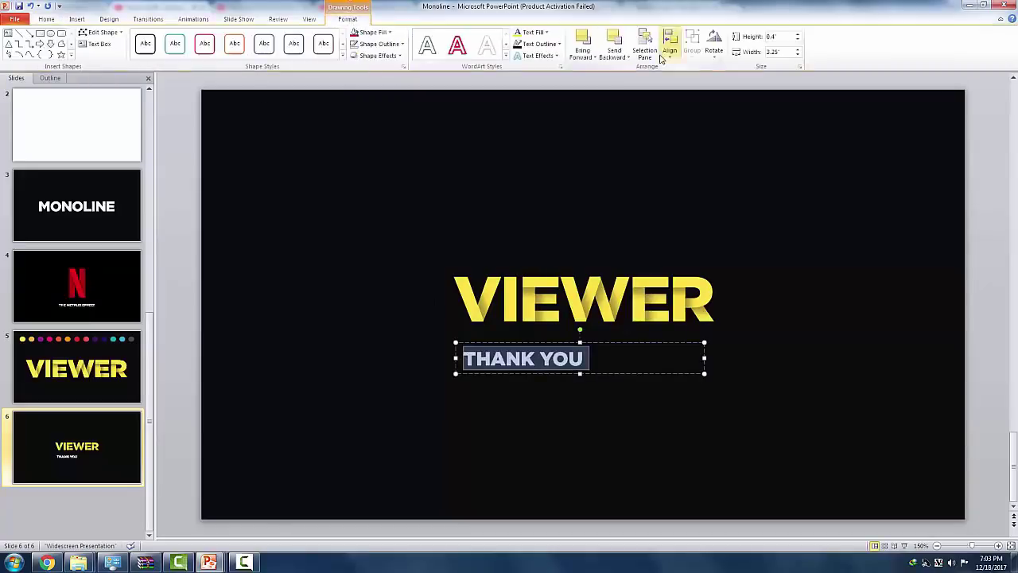
{"action": "left_click", "coordinate": [669, 50]}
{"action": "left_click", "coordinate": [686, 80]}
{"action": "left_click", "coordinate": [46, 18]}
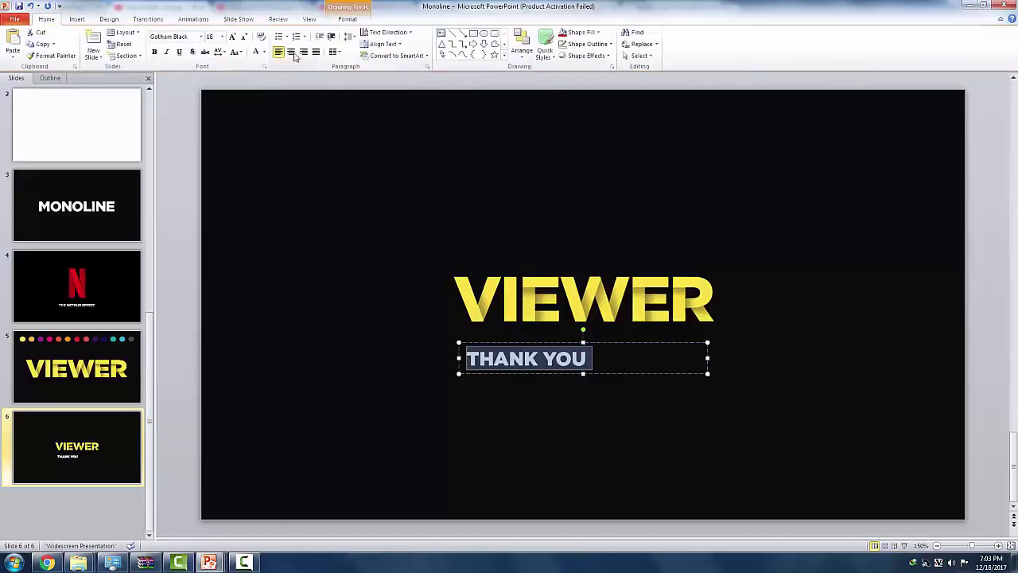
{"action": "left_click", "coordinate": [291, 51]}
Move THANK YOU directly above VIEWER, and shift both objects together slightly down to balance the pair on the slide
{"action": "left_click_drag", "start_coordinate": [632, 341], "coordinate": [632, 239]}
{"action": "left_click", "coordinate": [810, 356]}
{"action": "key", "text": "ctrl+a"}
{"action": "key", "text": "Left"}
{"action": "key", "text": "Down"}
{"action": "key", "text": "Down"}
{"action": "left_click", "coordinate": [347, 18]}
{"action": "left_click", "coordinate": [670, 37]}
{"action": "left_click", "coordinate": [681, 168]}
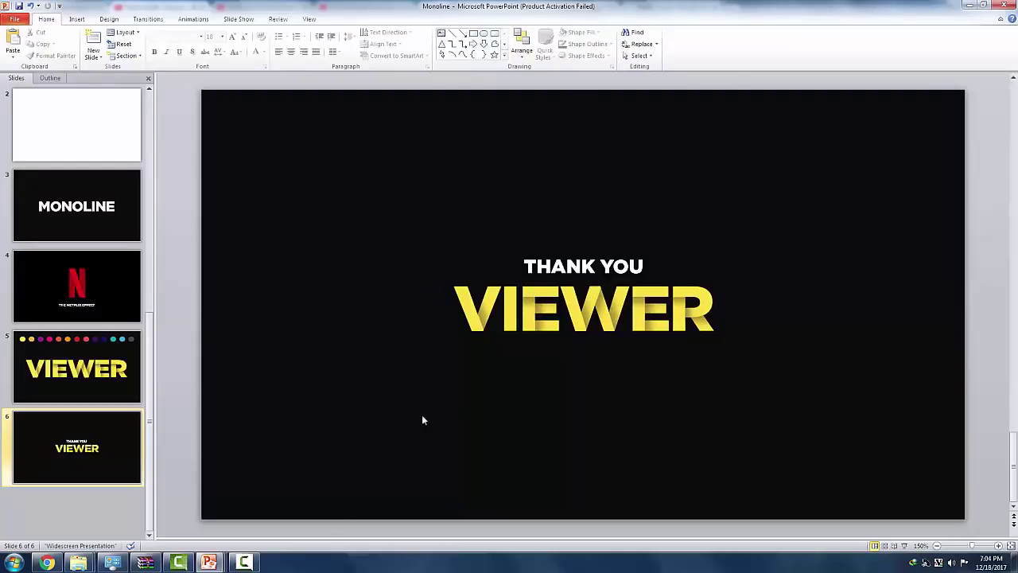
{"action": "left_click", "coordinate": [246, 559]}
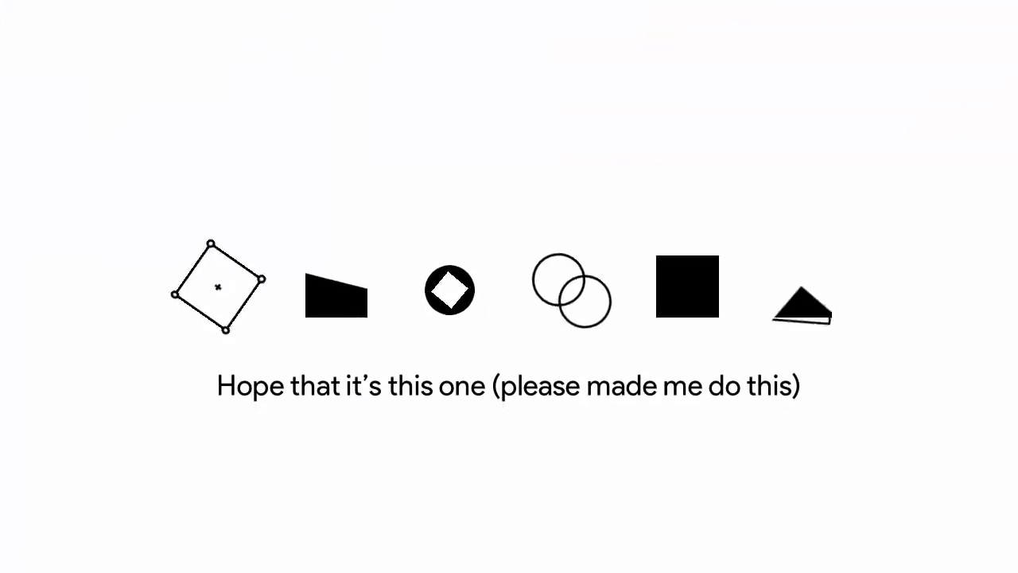